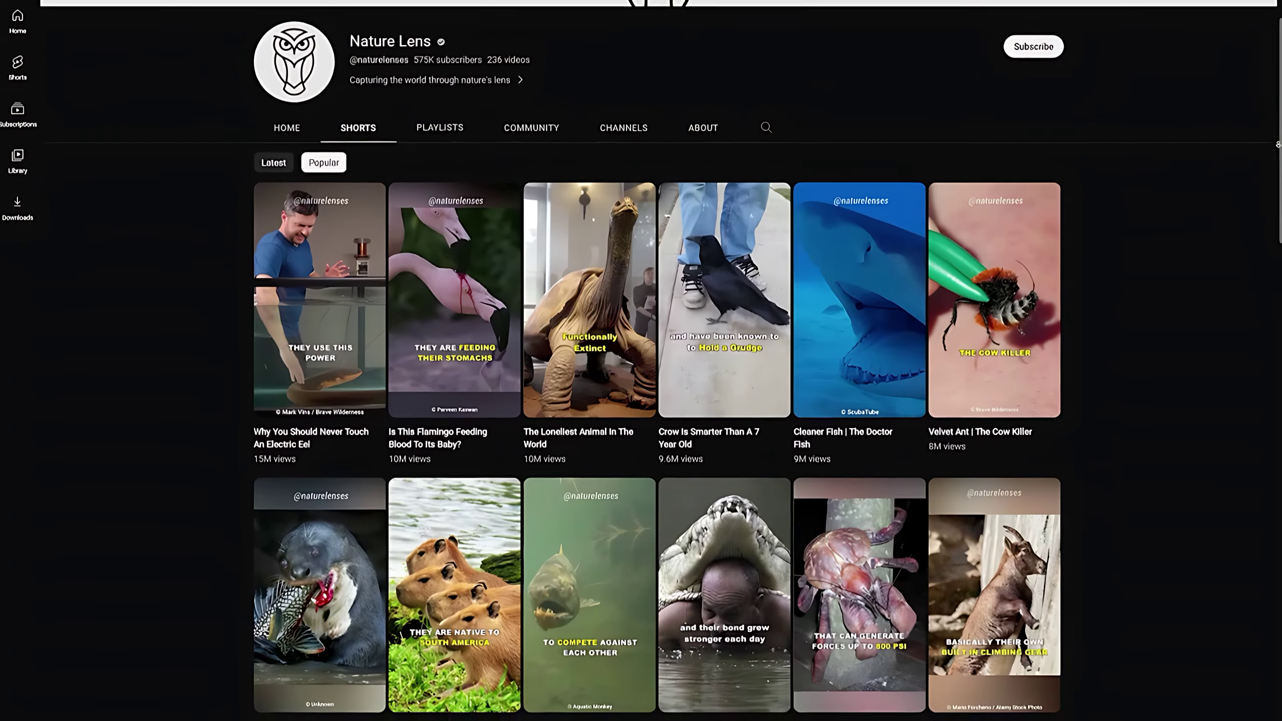
Scroll through the Nature Lens channel's popular Shorts
scroll(656, 354, "down", 3)
scroll(656, 353, "down", 3)
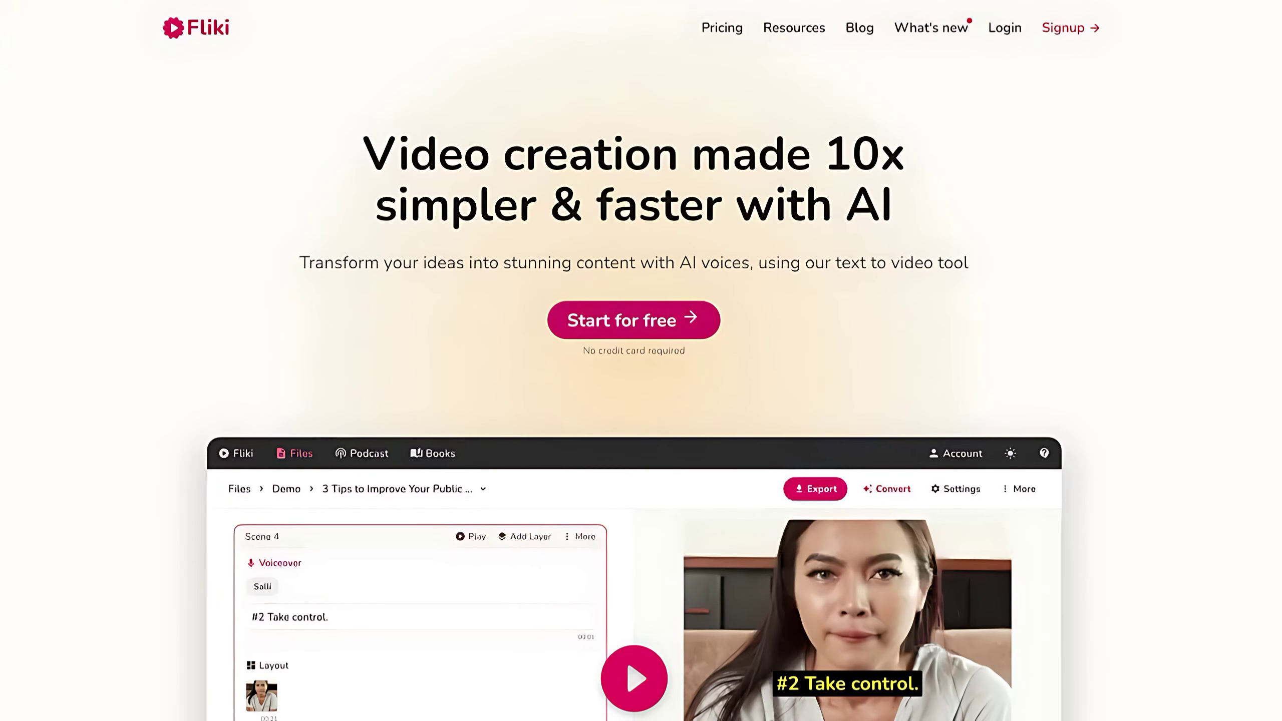
Start Fliki for free and create a new file 'Video 1' with English language and Video type
left_click(650, 333)
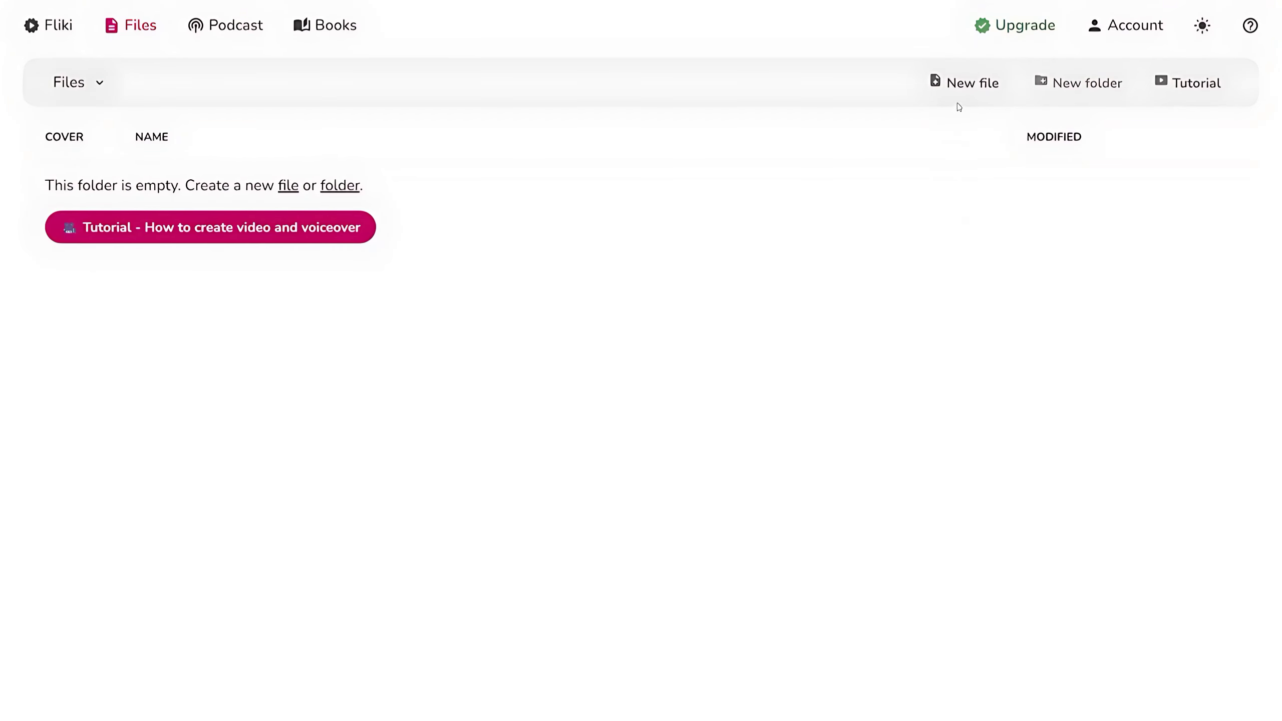
left_click(962, 86)
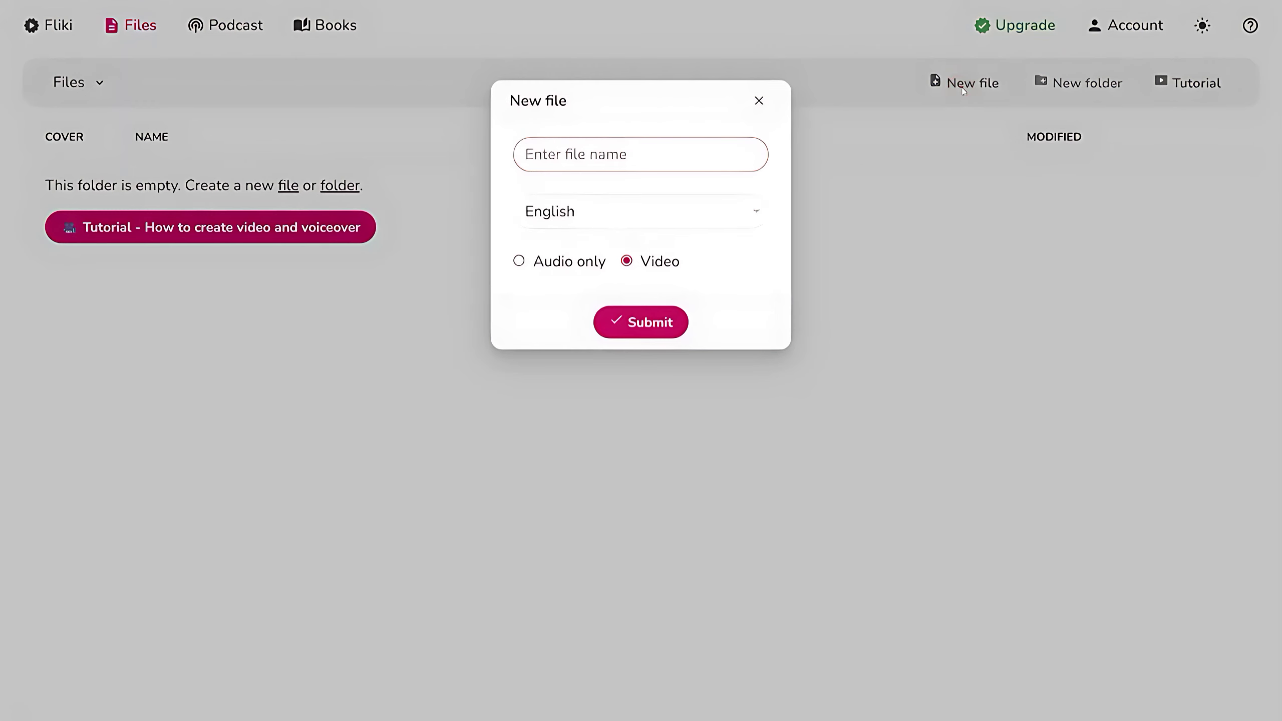
type("Video 1")
left_click(718, 210)
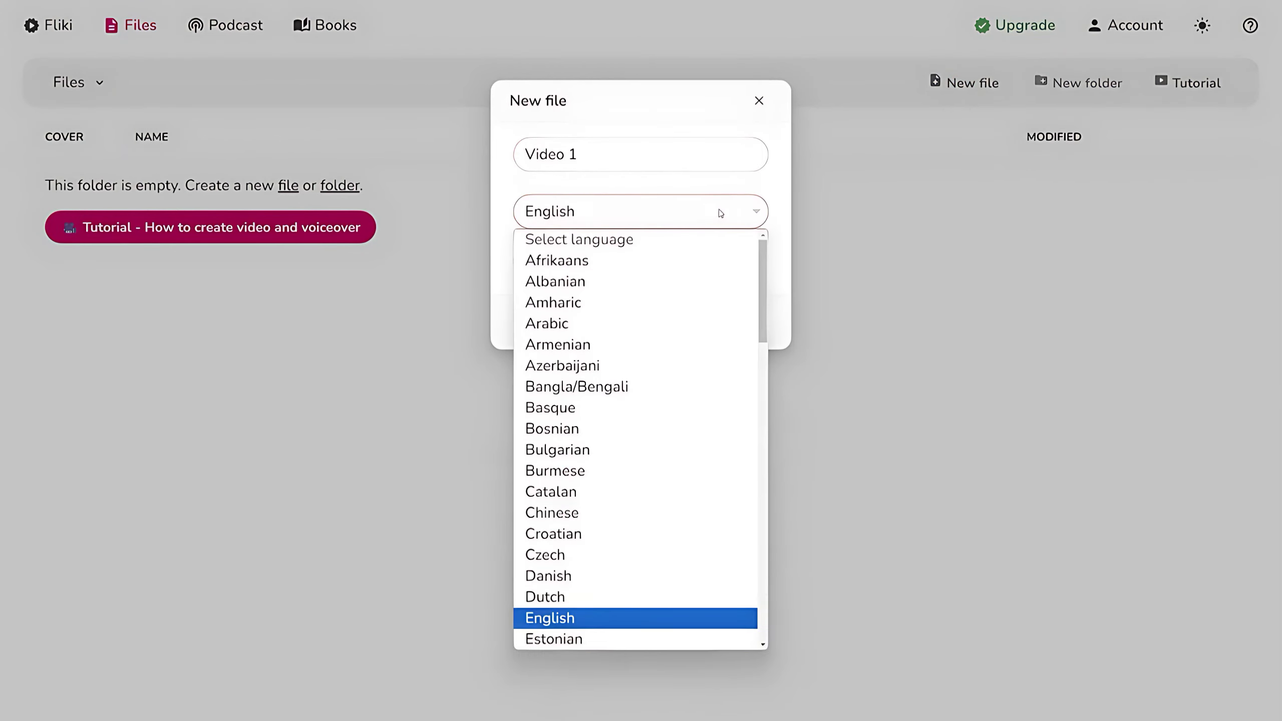
left_click(720, 213)
left_click(650, 272)
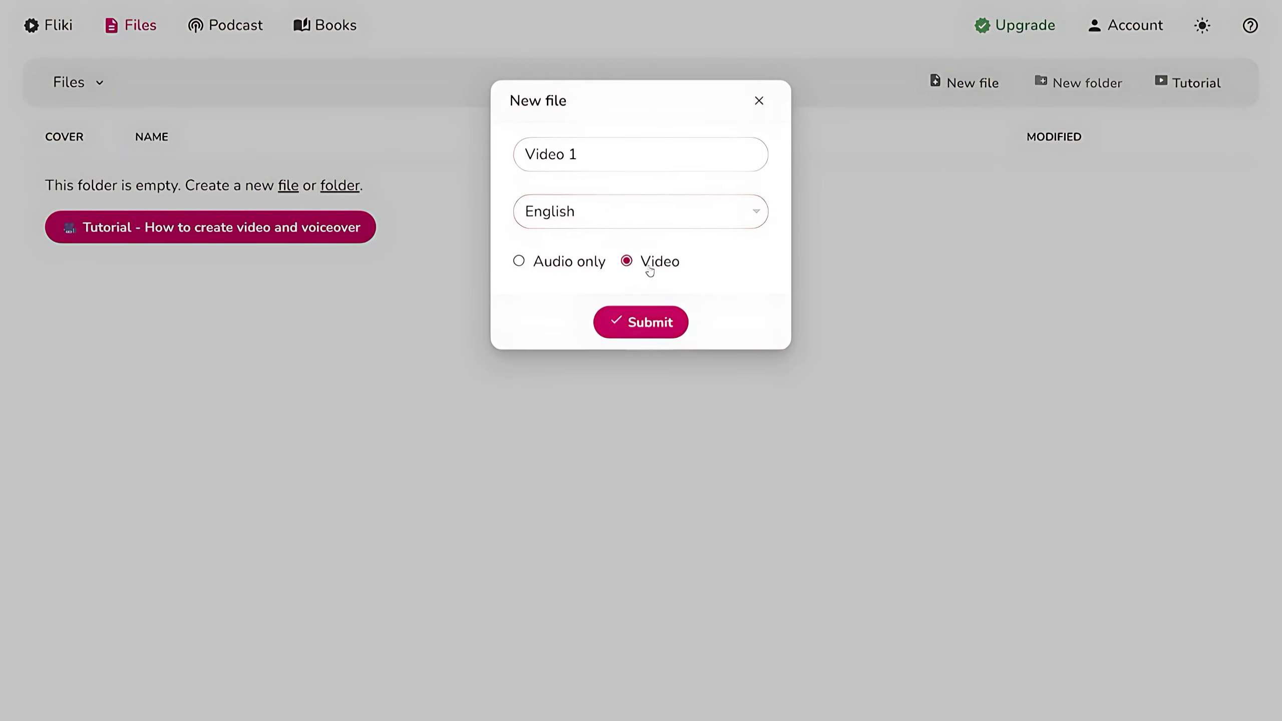
left_click(646, 327)
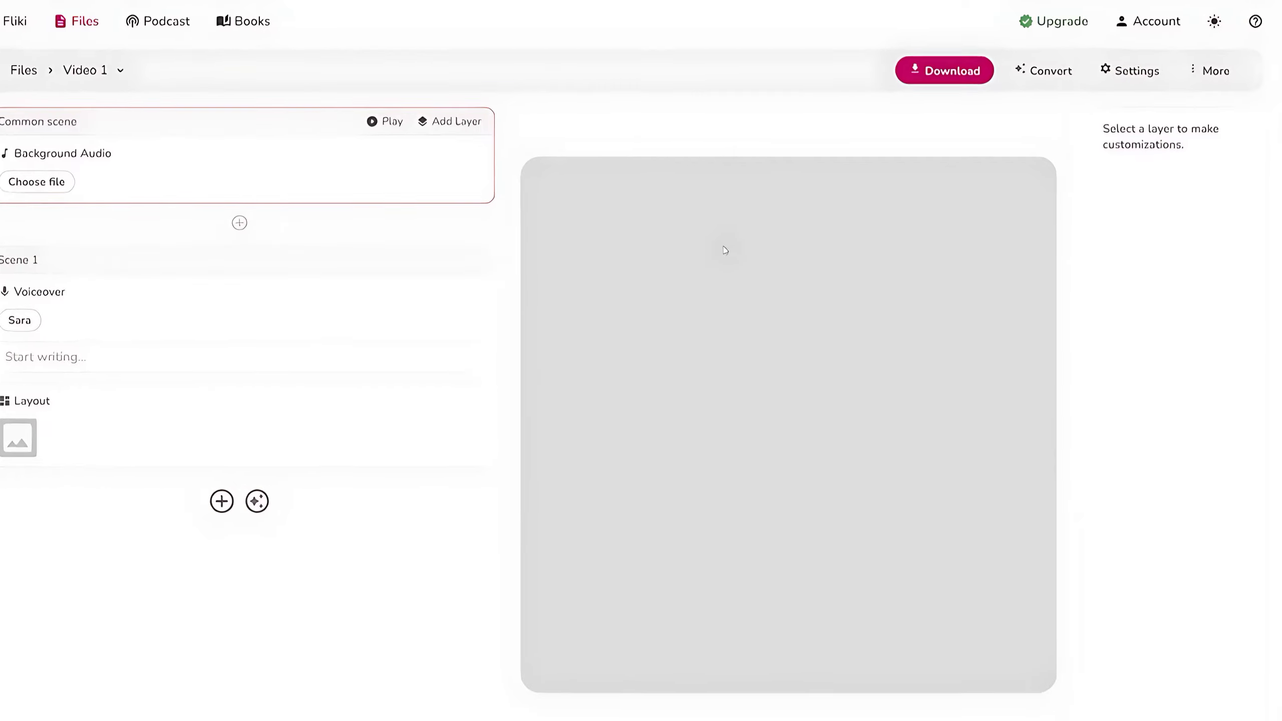
Generate a Short, Explainer-style video from the idea '5 best foods for keto diet'
left_click(1037, 80)
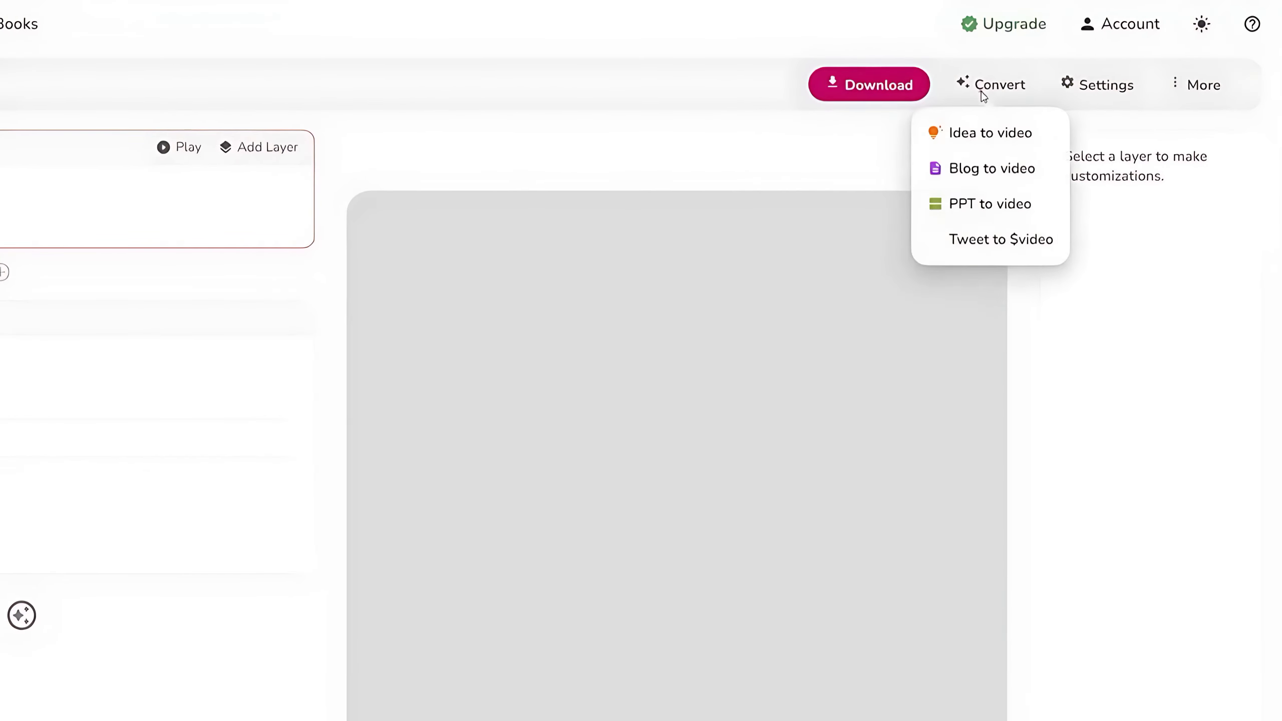
left_click(1008, 136)
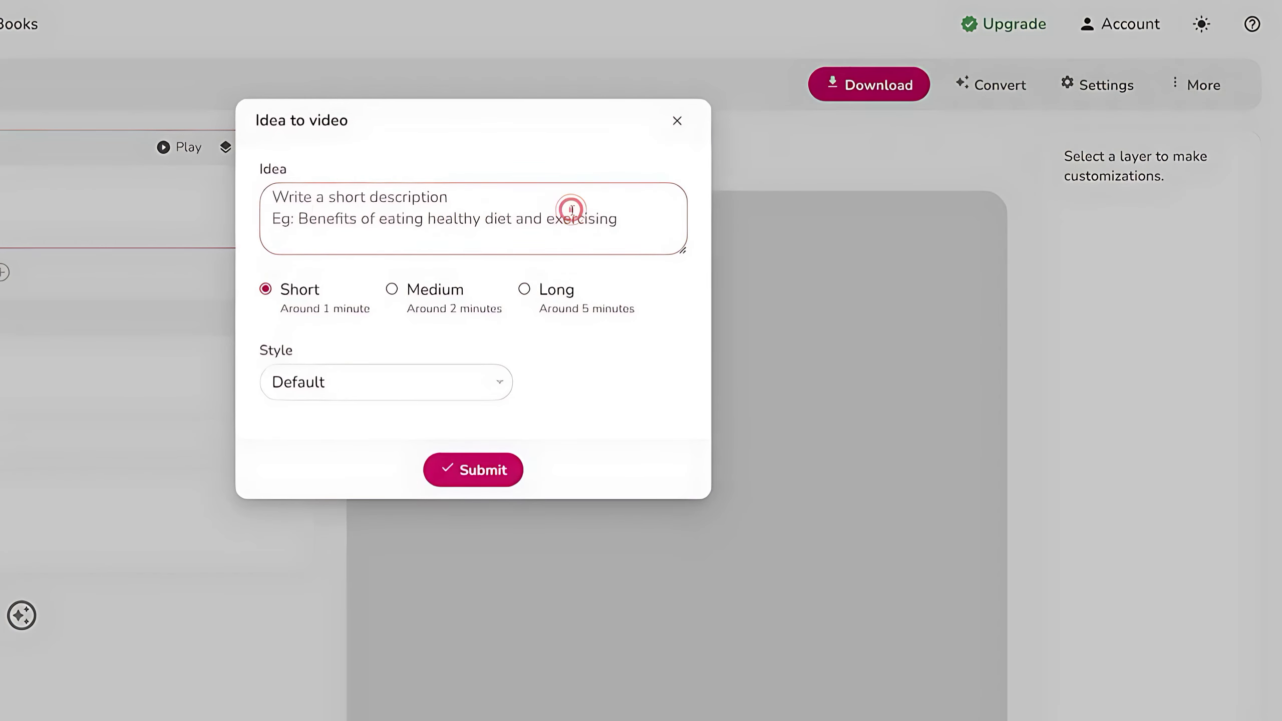
type("5 best foods for keto diet")
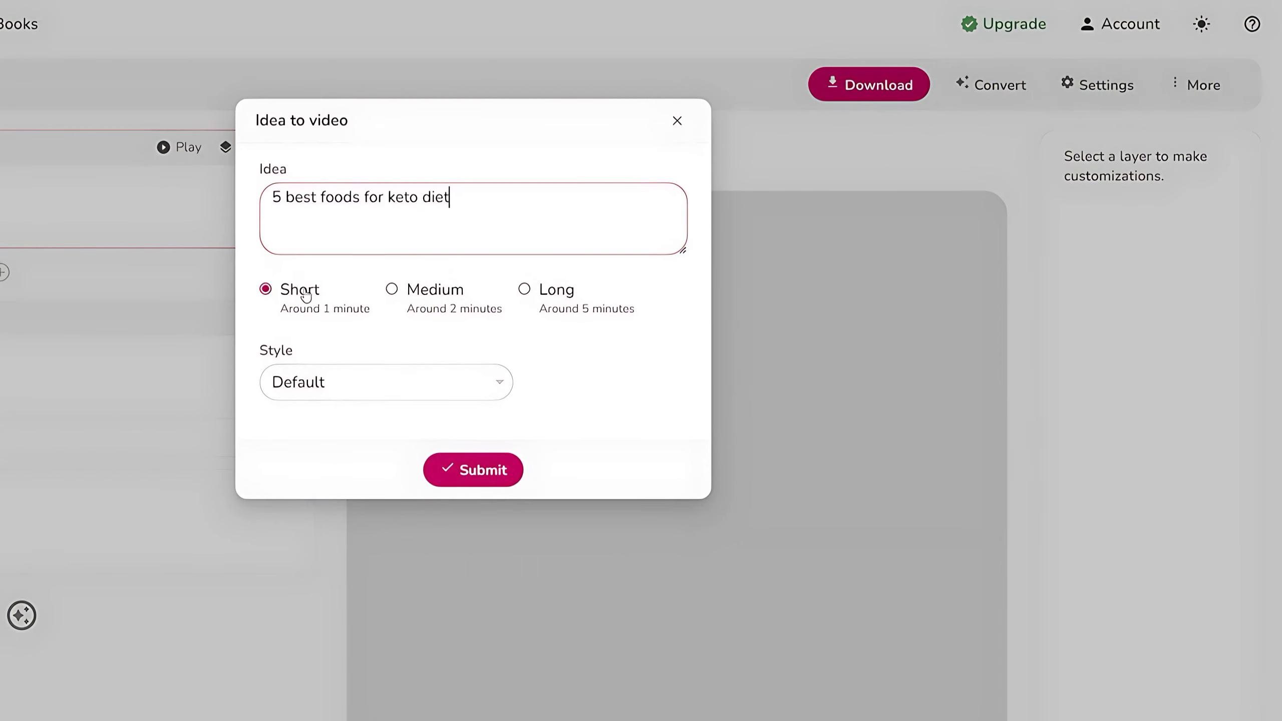
left_click(284, 298)
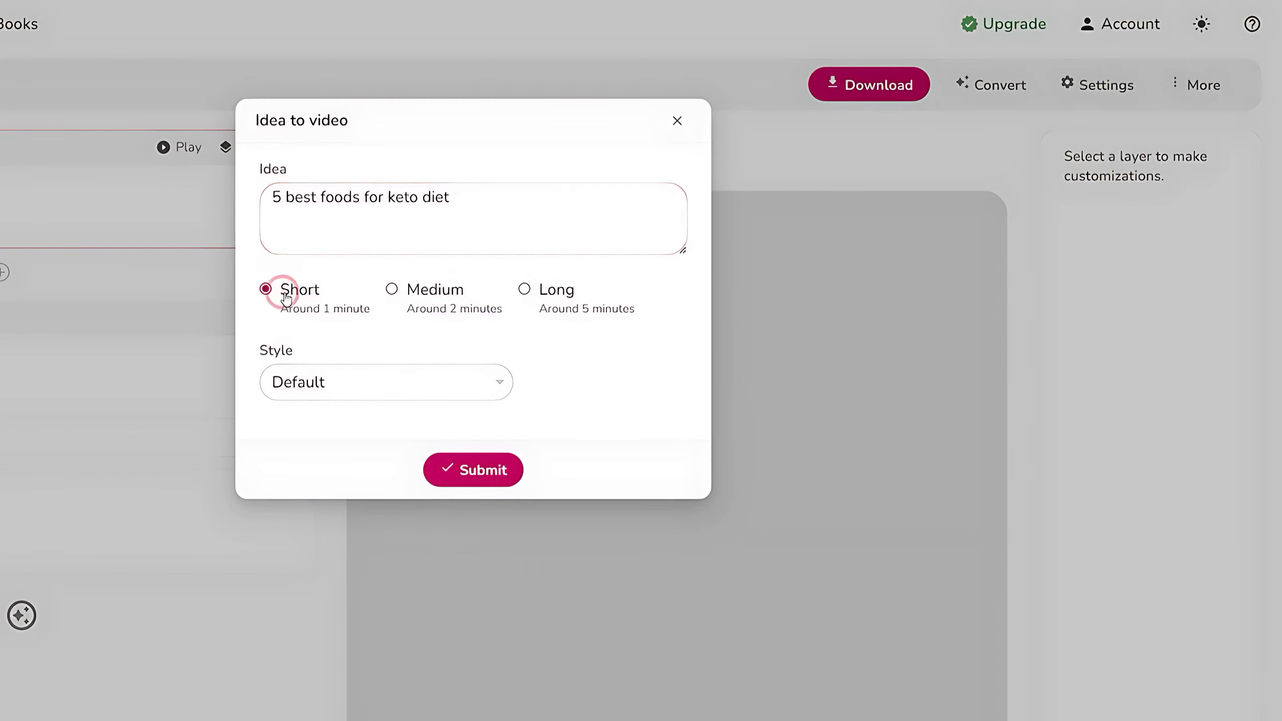
left_click(354, 375)
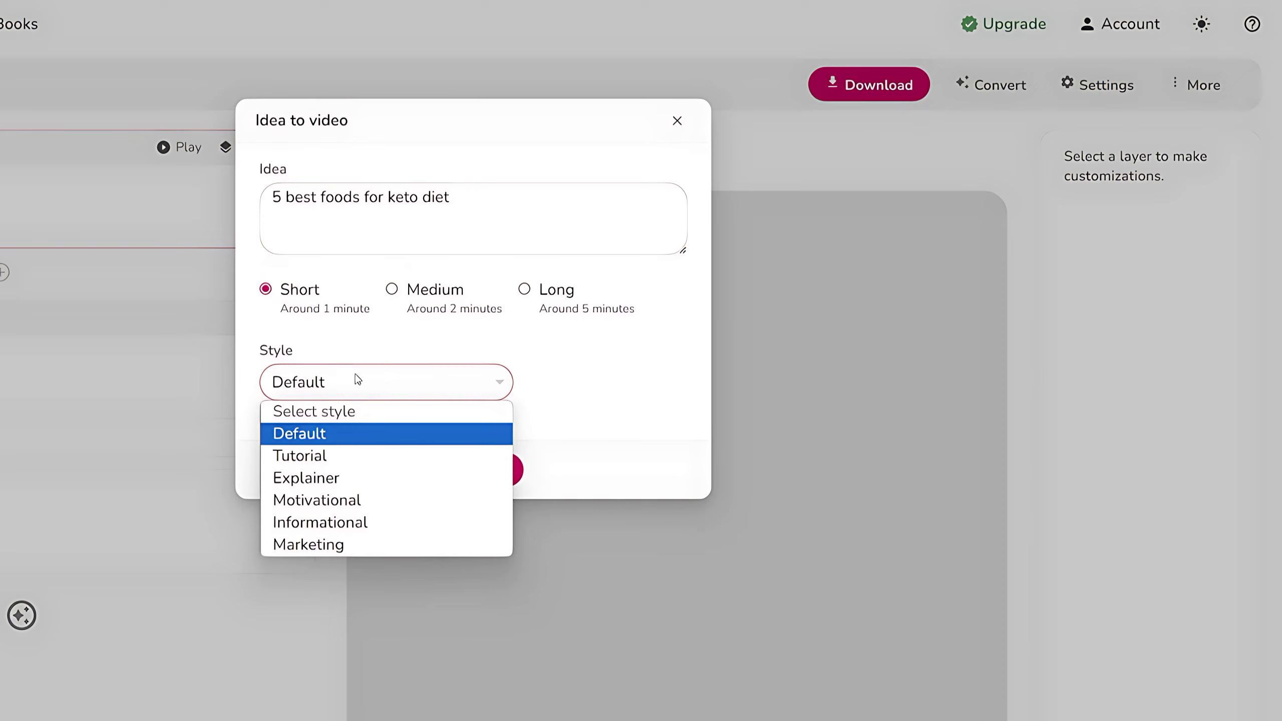
left_click(411, 481)
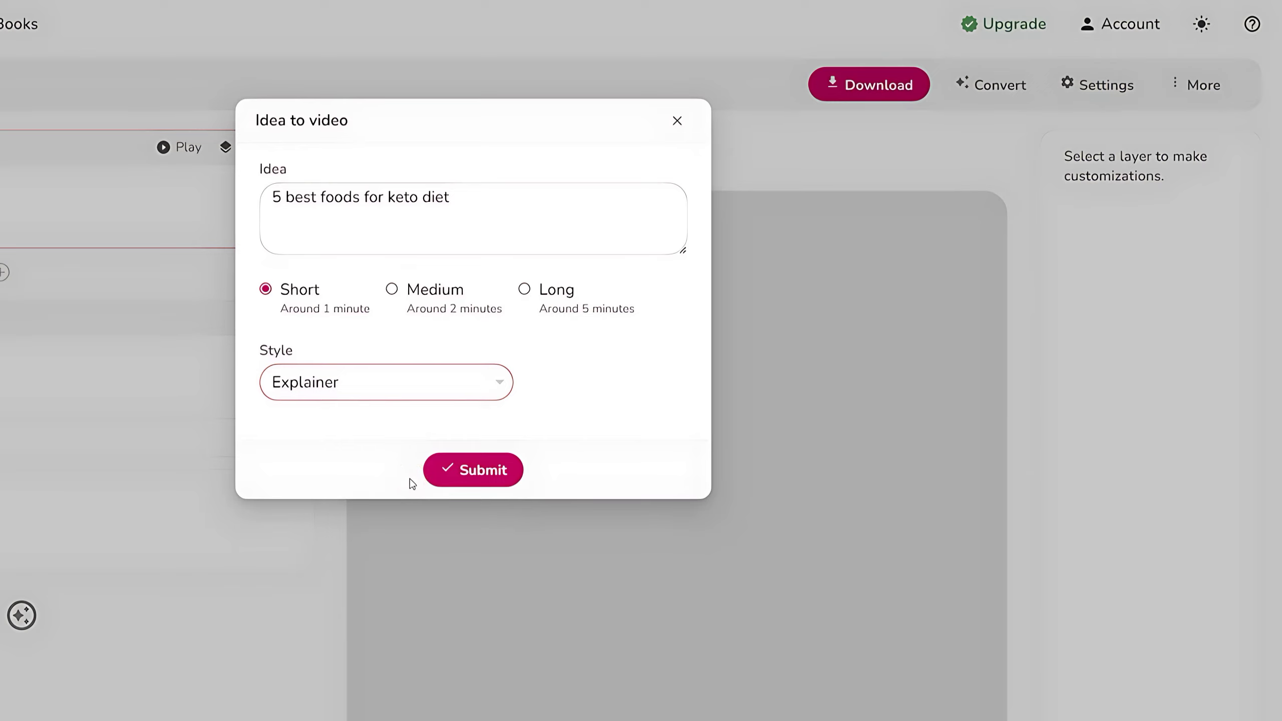
left_click(466, 481)
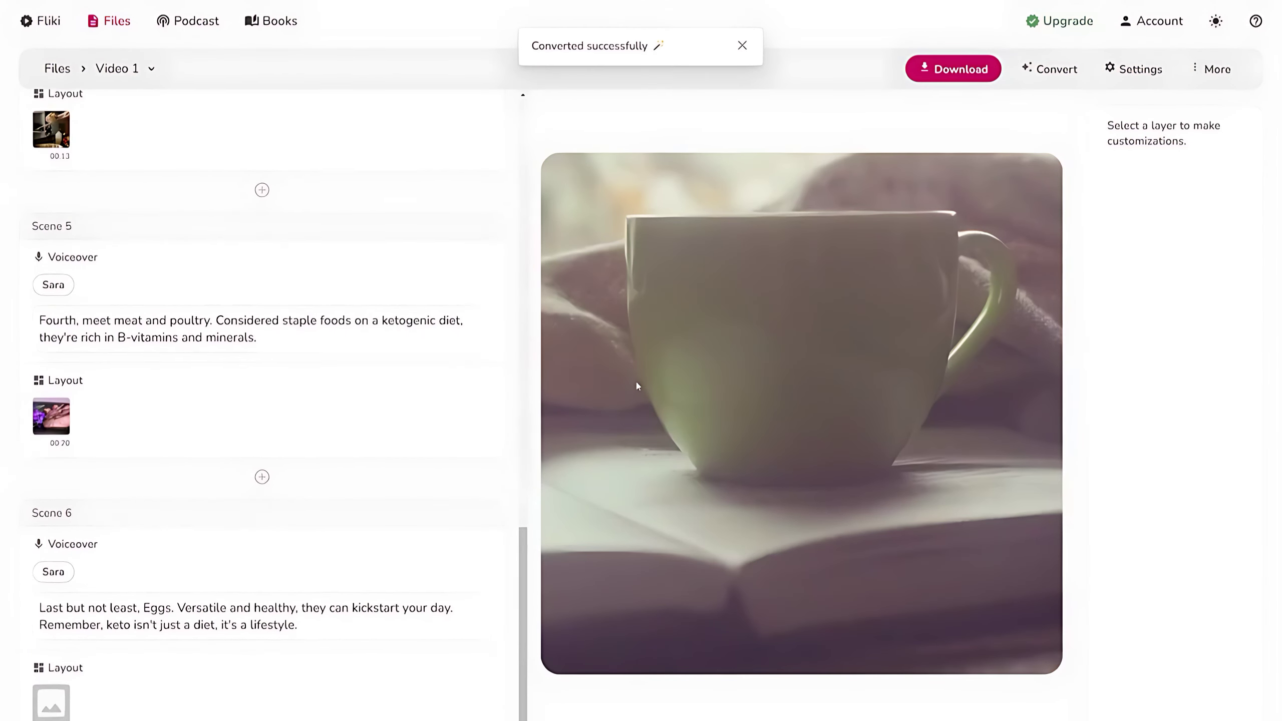
Switch Video 1 from Square (1:1) to Portrait (9:16) aspect ratio
left_click(636, 384)
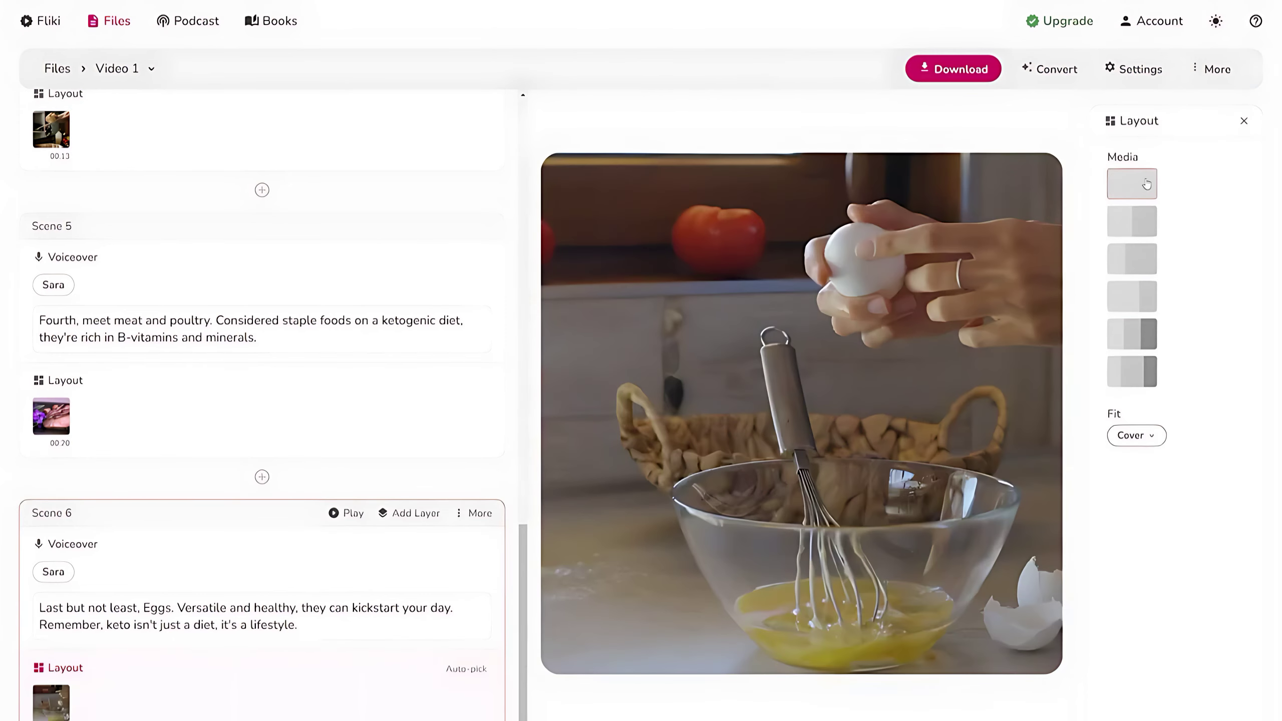
left_click(1126, 76)
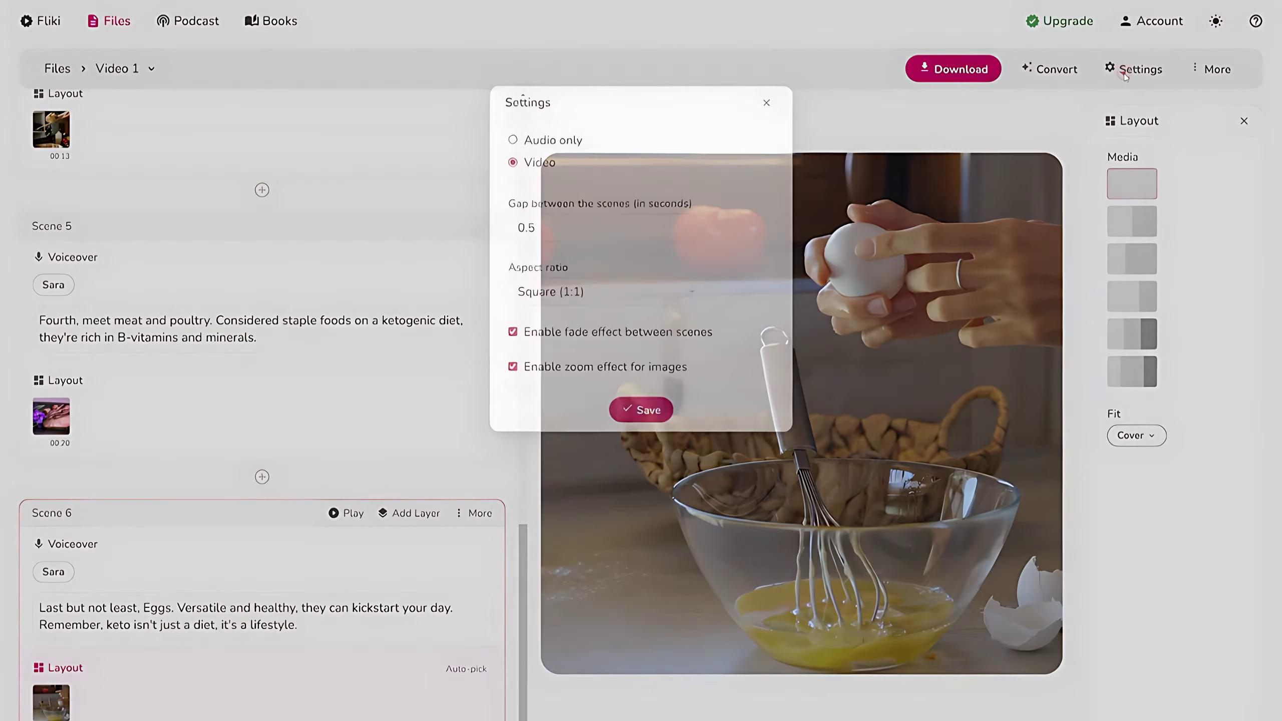
left_click(659, 298)
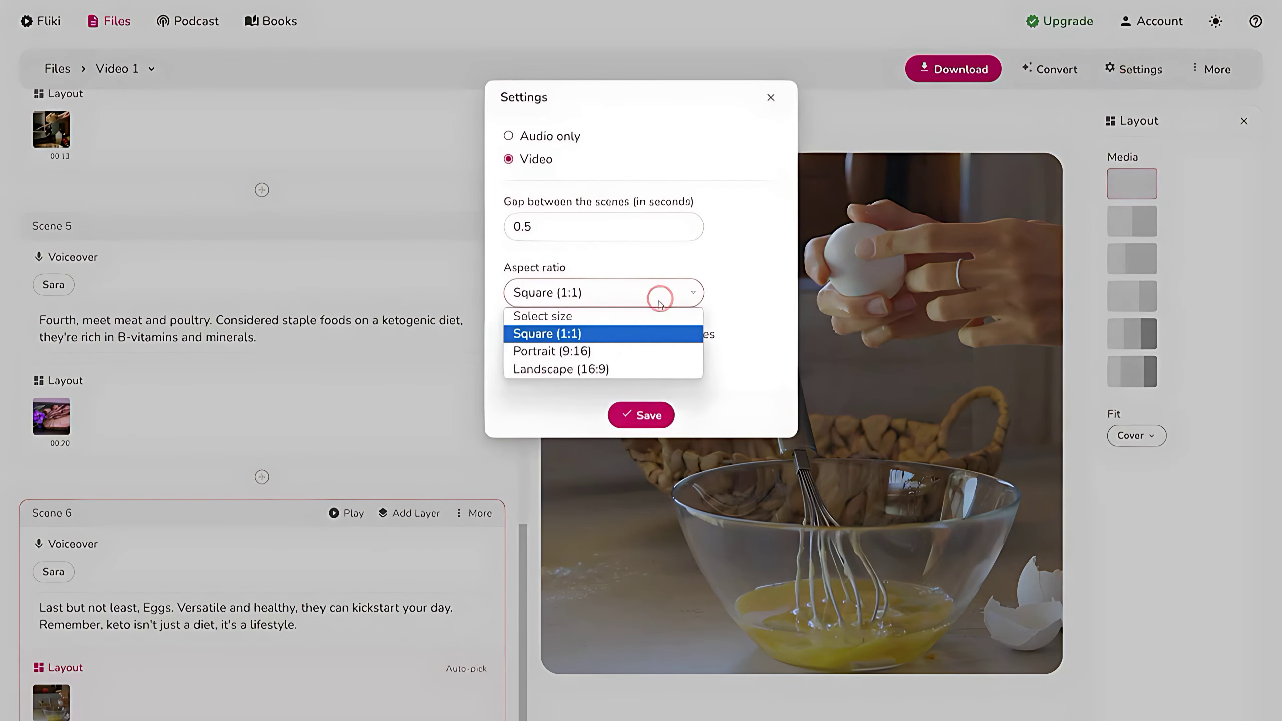
left_click(633, 351)
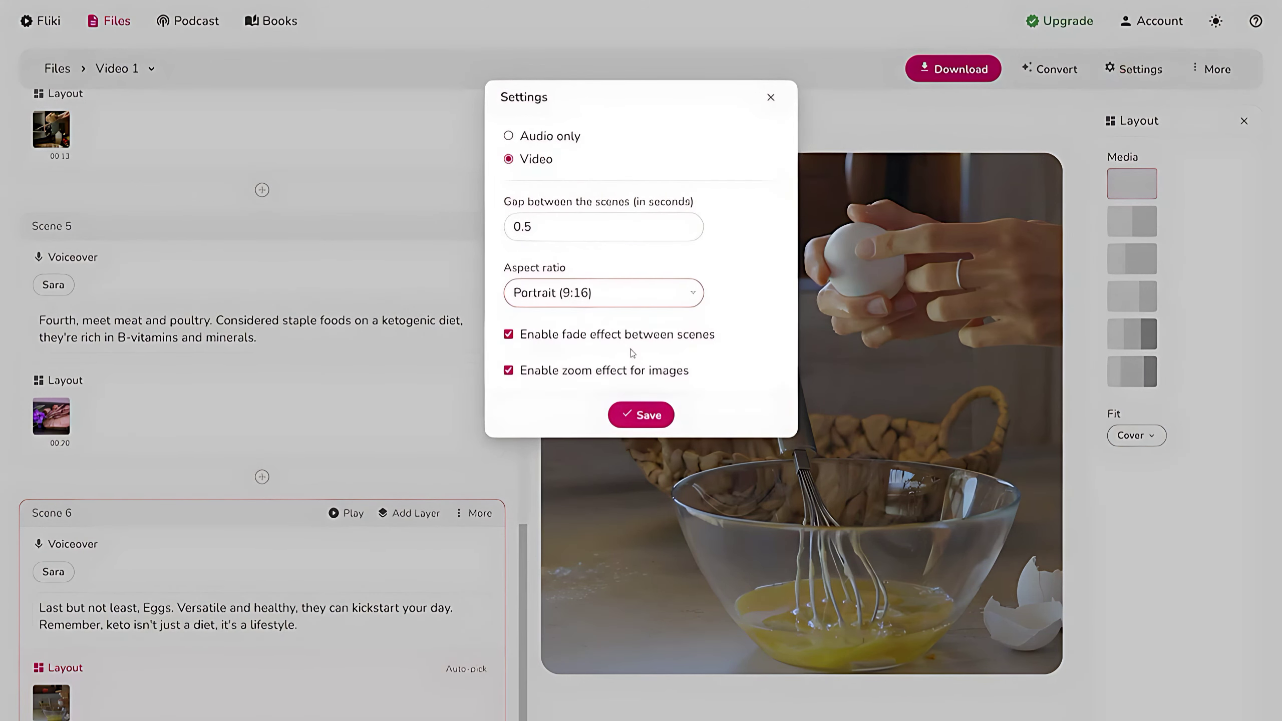
left_click(641, 414)
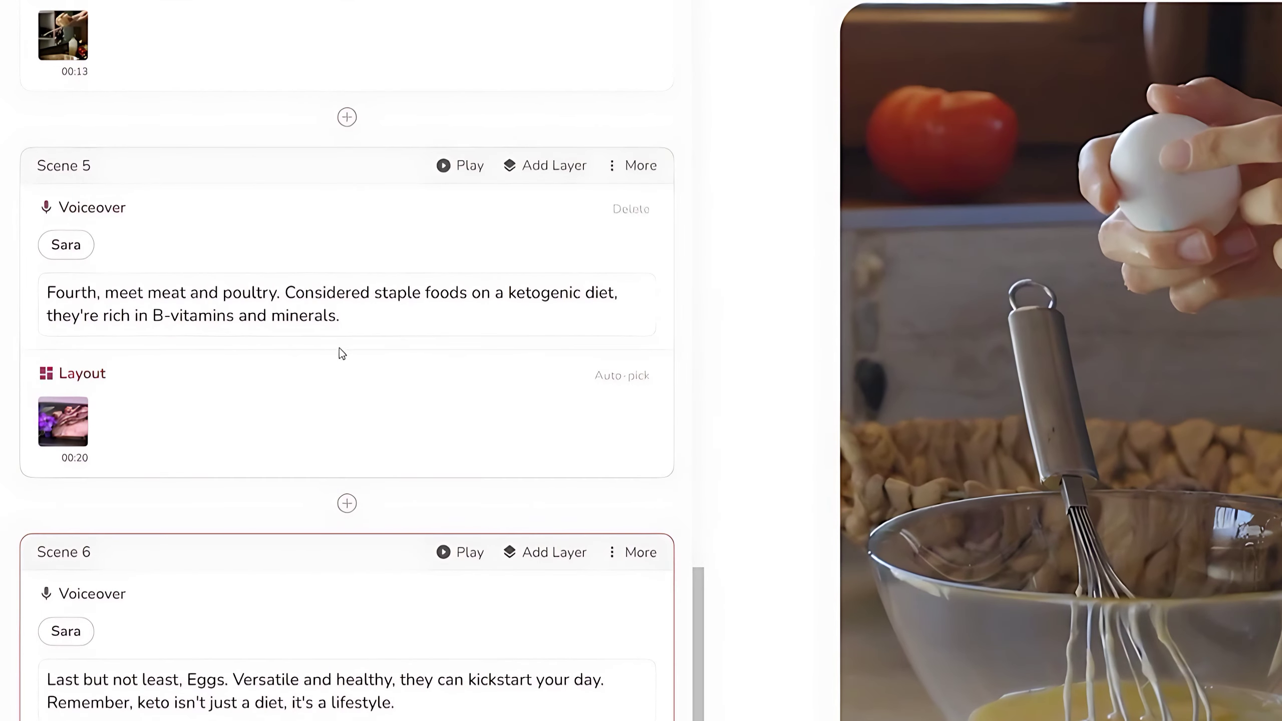
On Scene 5's voiceover, keep subtitles bottom-centre in Nunito, Medium size, Phrase display
left_click(187, 292)
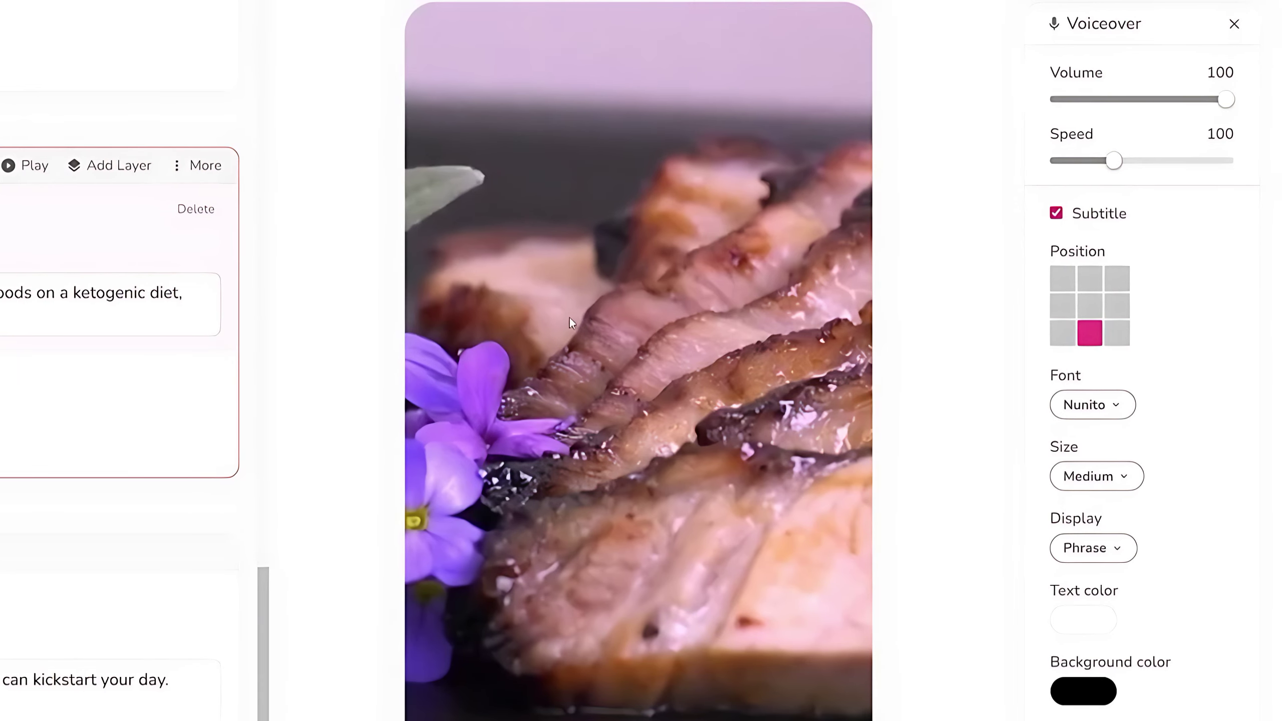
left_click(1090, 306)
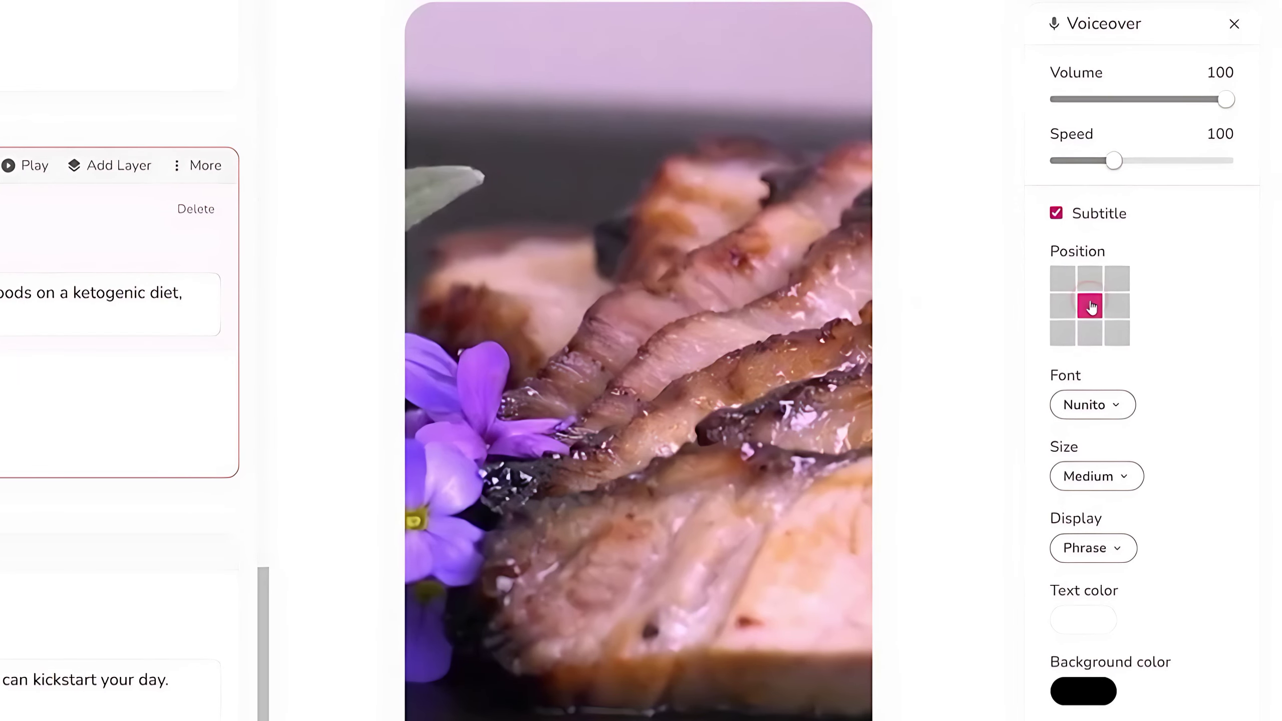
left_click(1089, 333)
left_click(1090, 404)
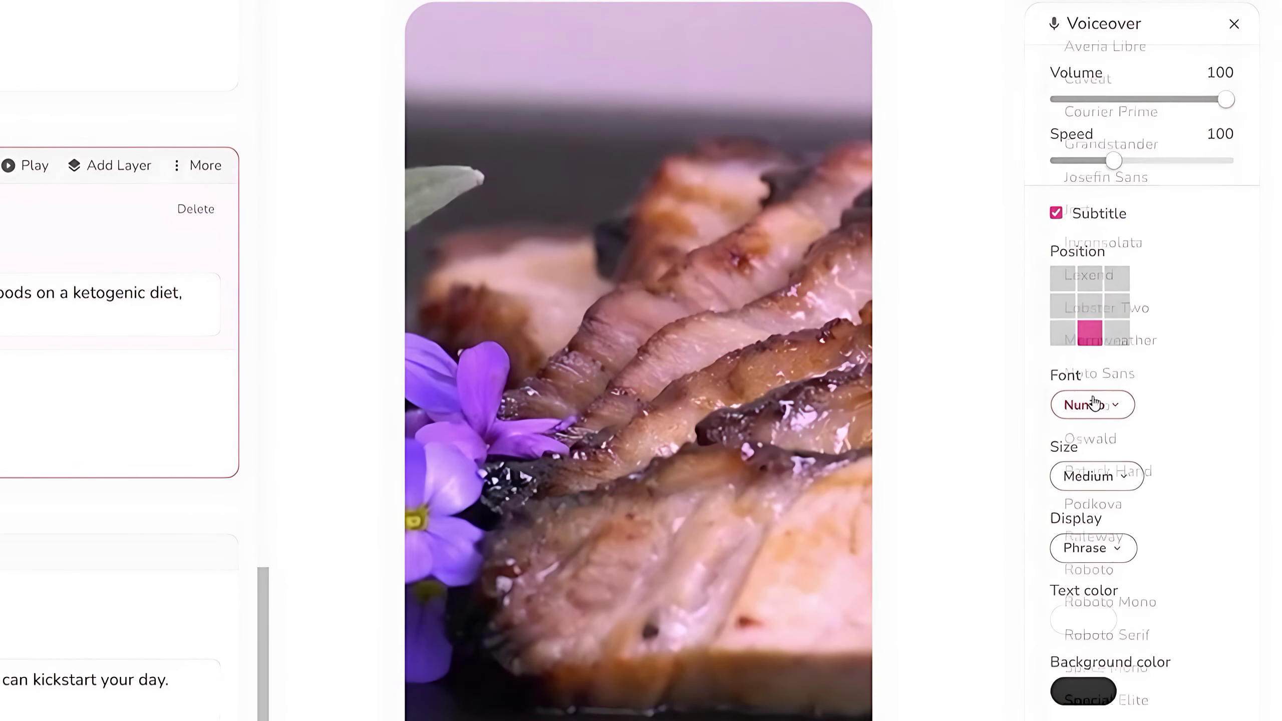
left_click(1047, 404)
left_click(1090, 477)
left_click(1090, 479)
left_click(1101, 550)
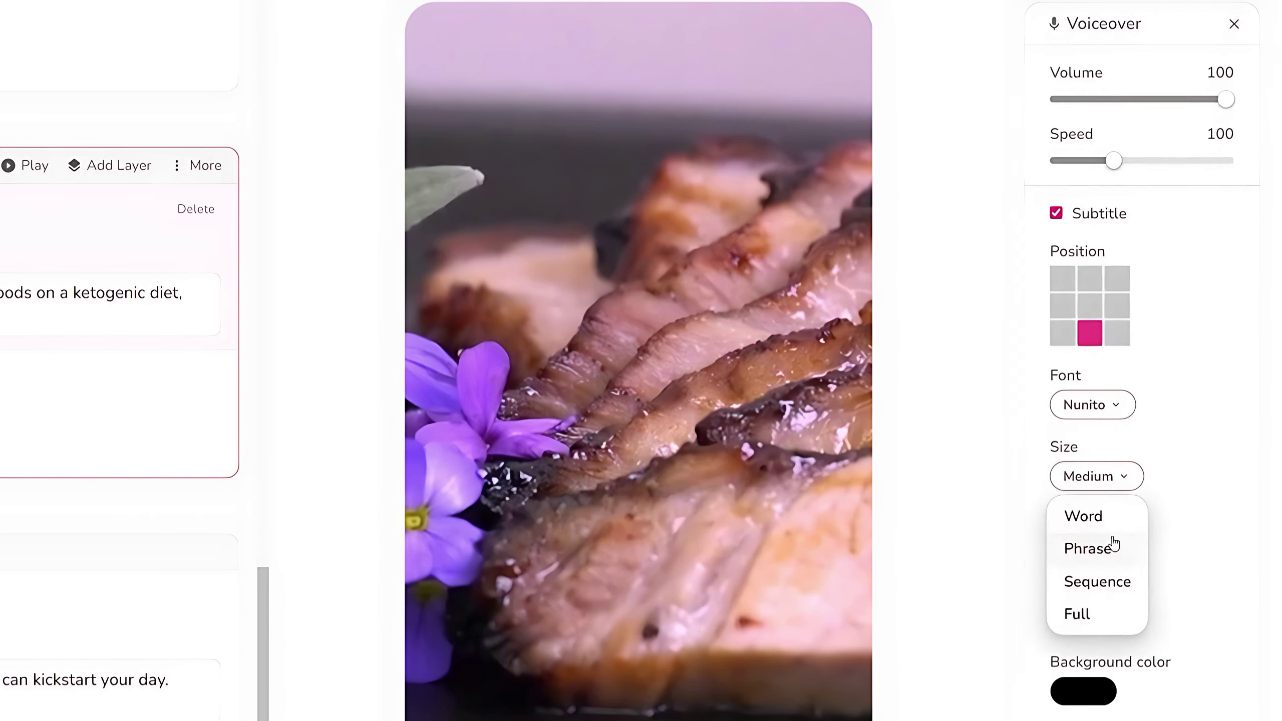
left_click(1140, 553)
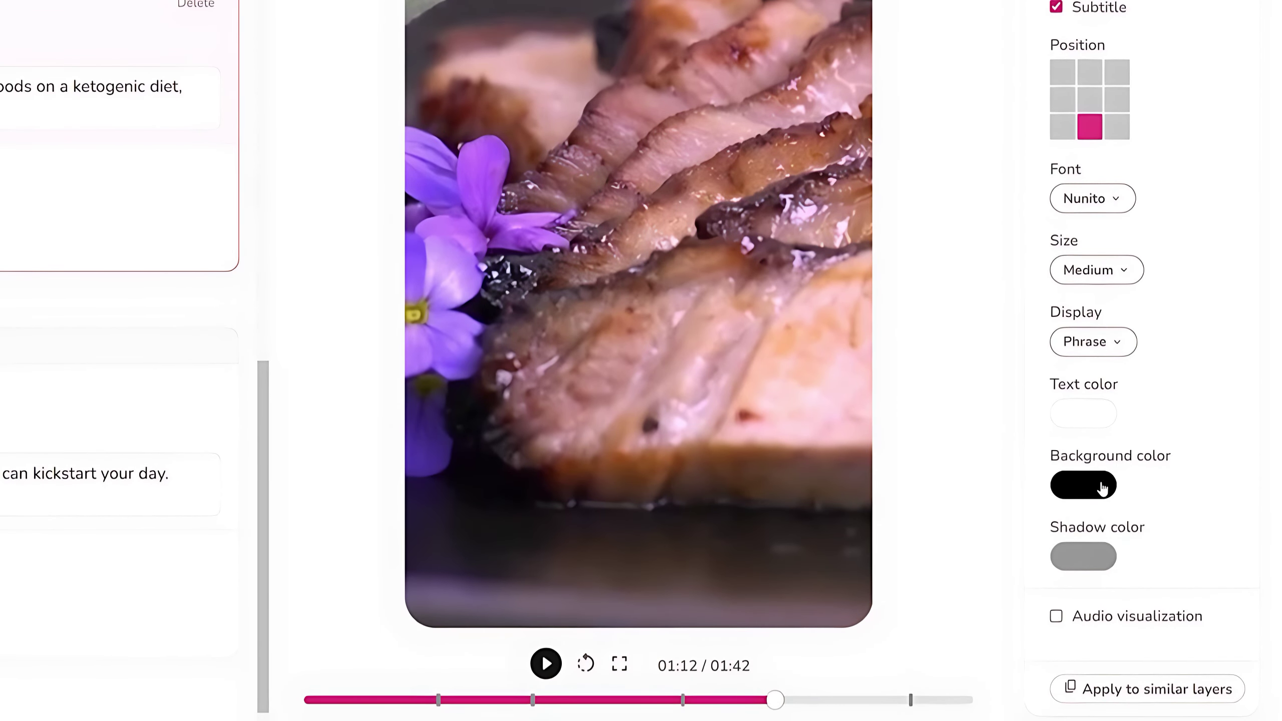
Make the subtitle background 70% opaque and copy the settings to all voiceover layers
left_click(1102, 488)
left_click_drag(1185, 373, 1136, 375)
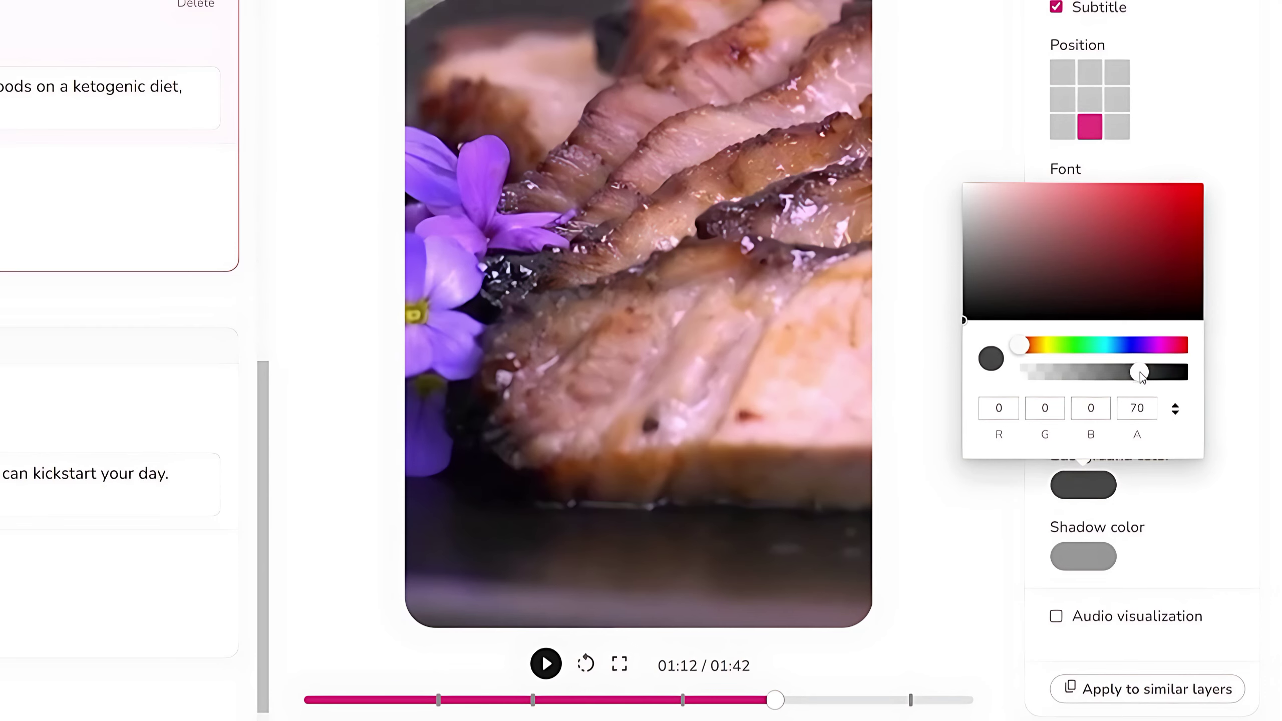
left_click(1208, 488)
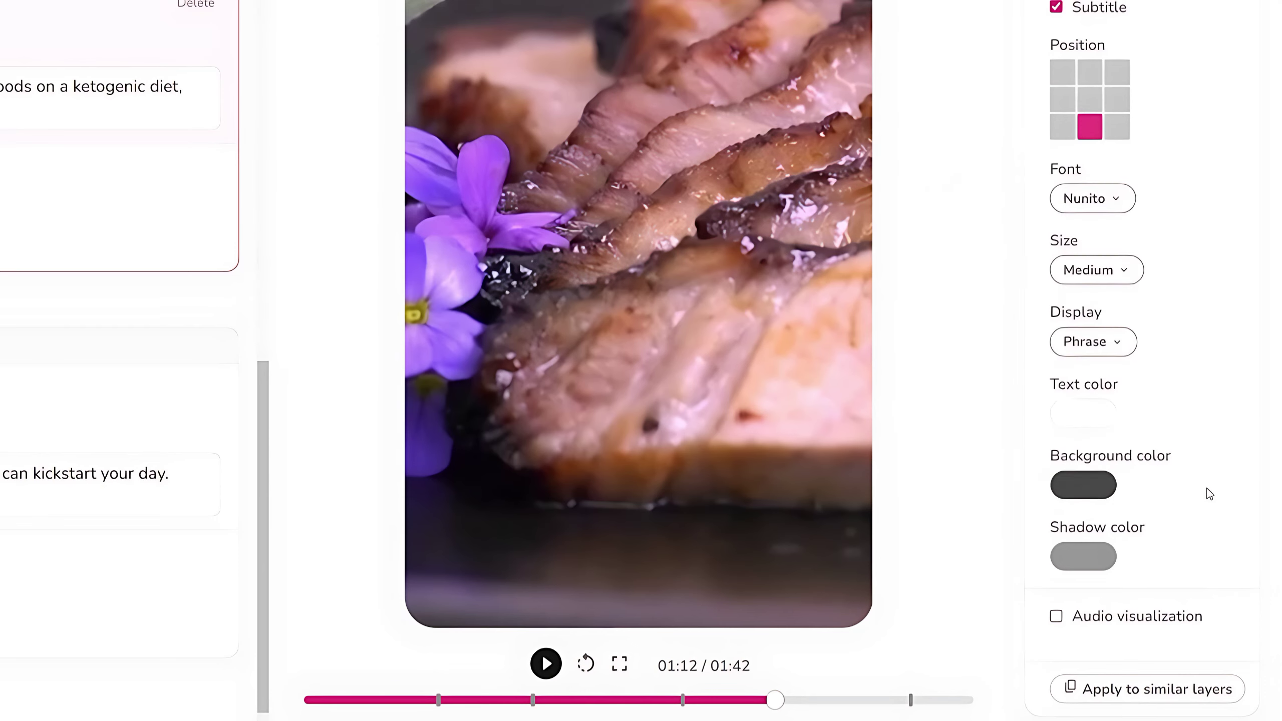
left_click(1176, 689)
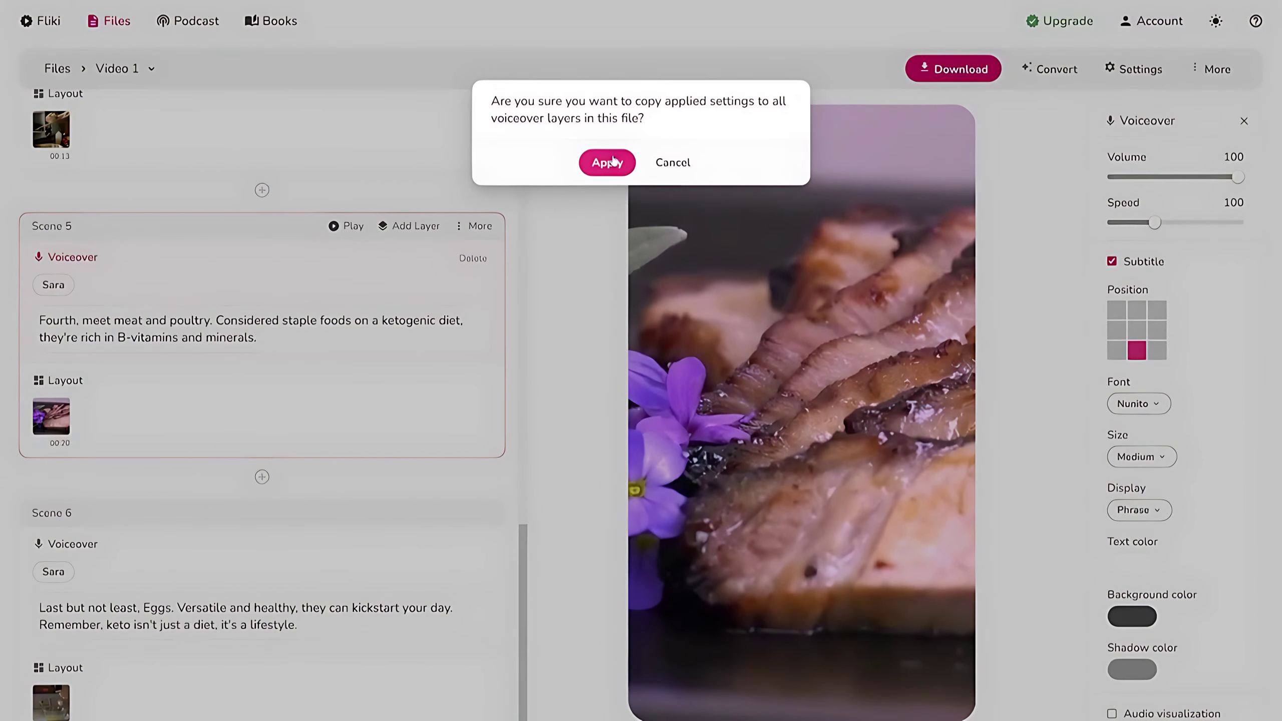
left_click(607, 163)
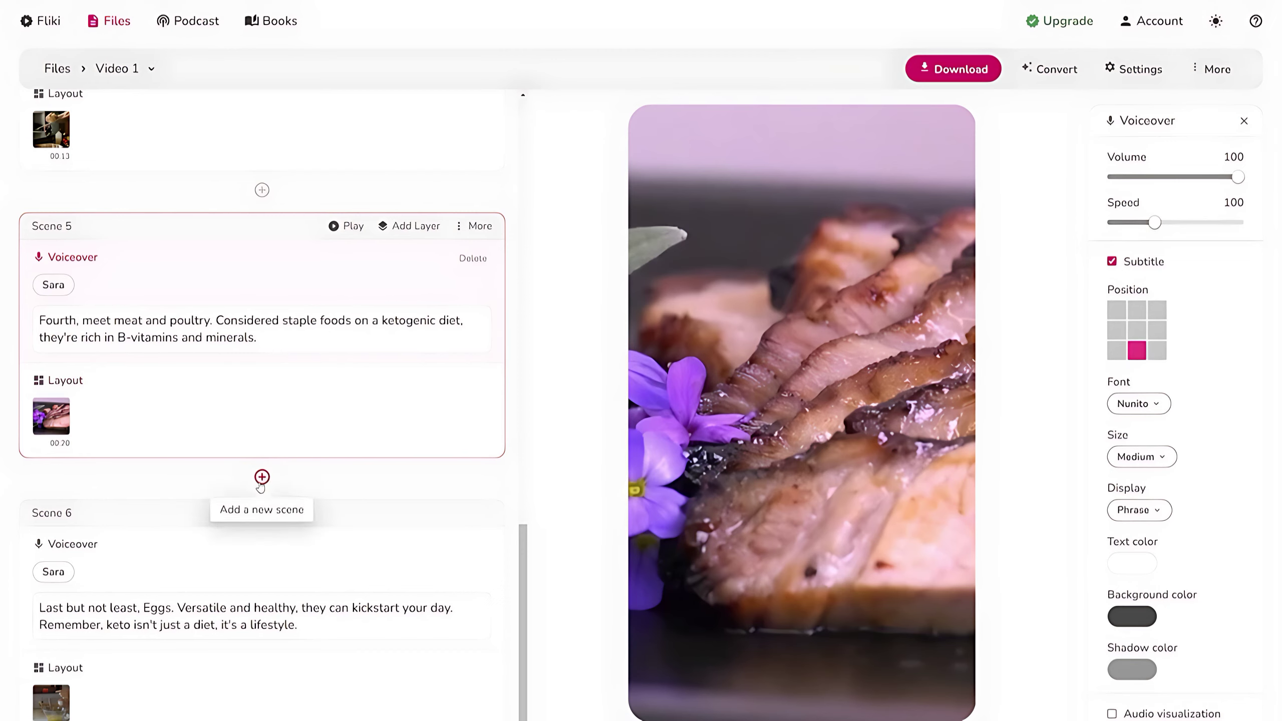
Insert a new Scene 6 and move Scene 5's text after its first sentence into it
left_click(261, 477)
left_click(261, 320)
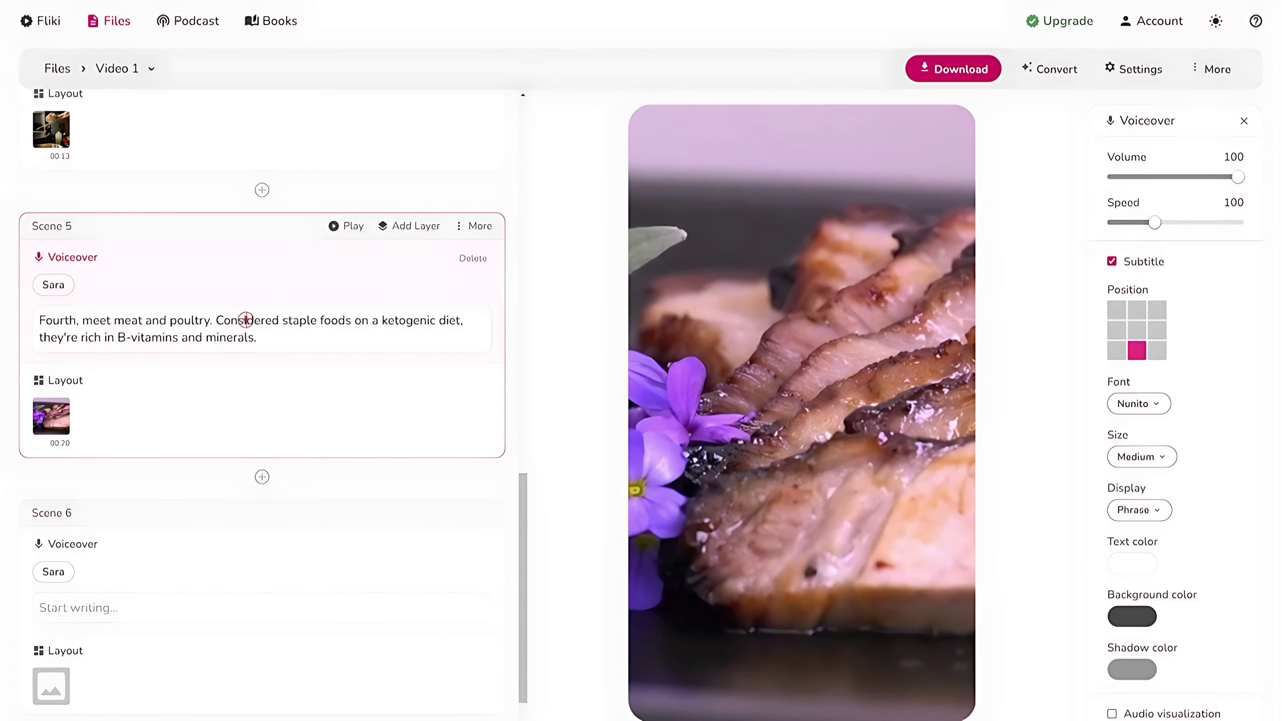
key("shift+ctrl+End")
key("ctrl+x")
left_click(252, 592)
key("ctrl+v")
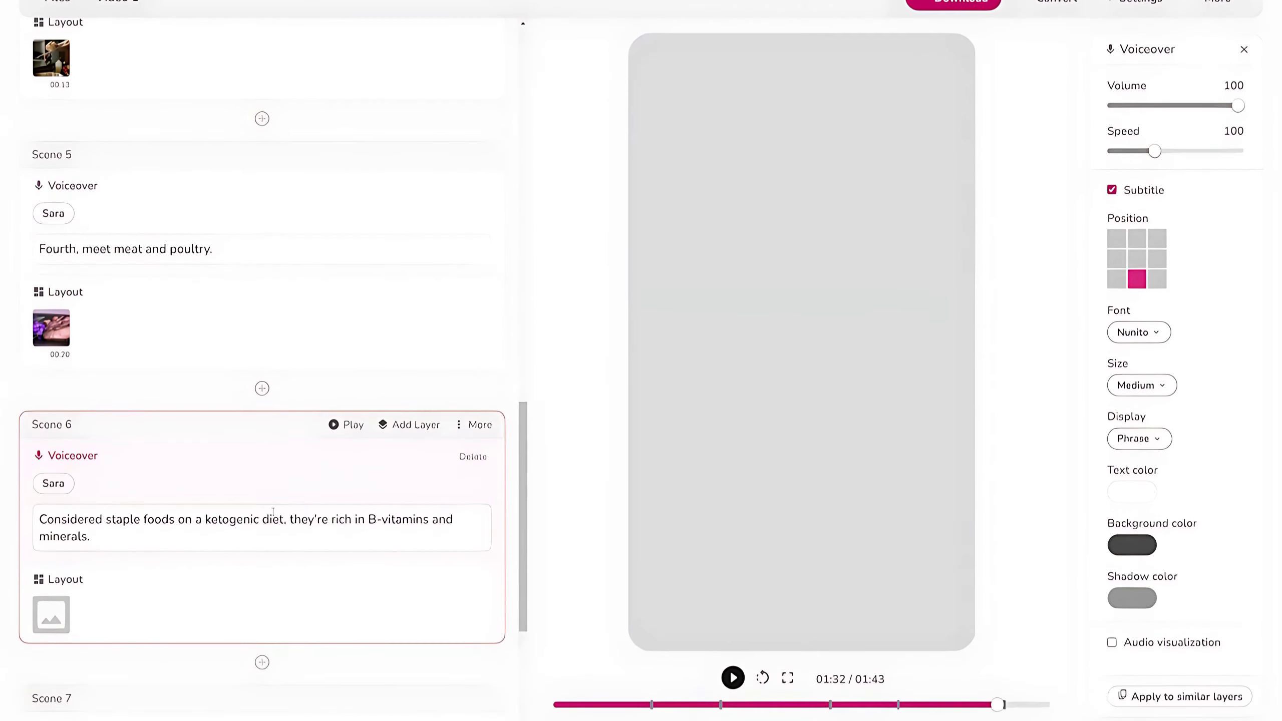
Set Scene 6's background media to the first stock 'meat' video clip
left_click(52, 614)
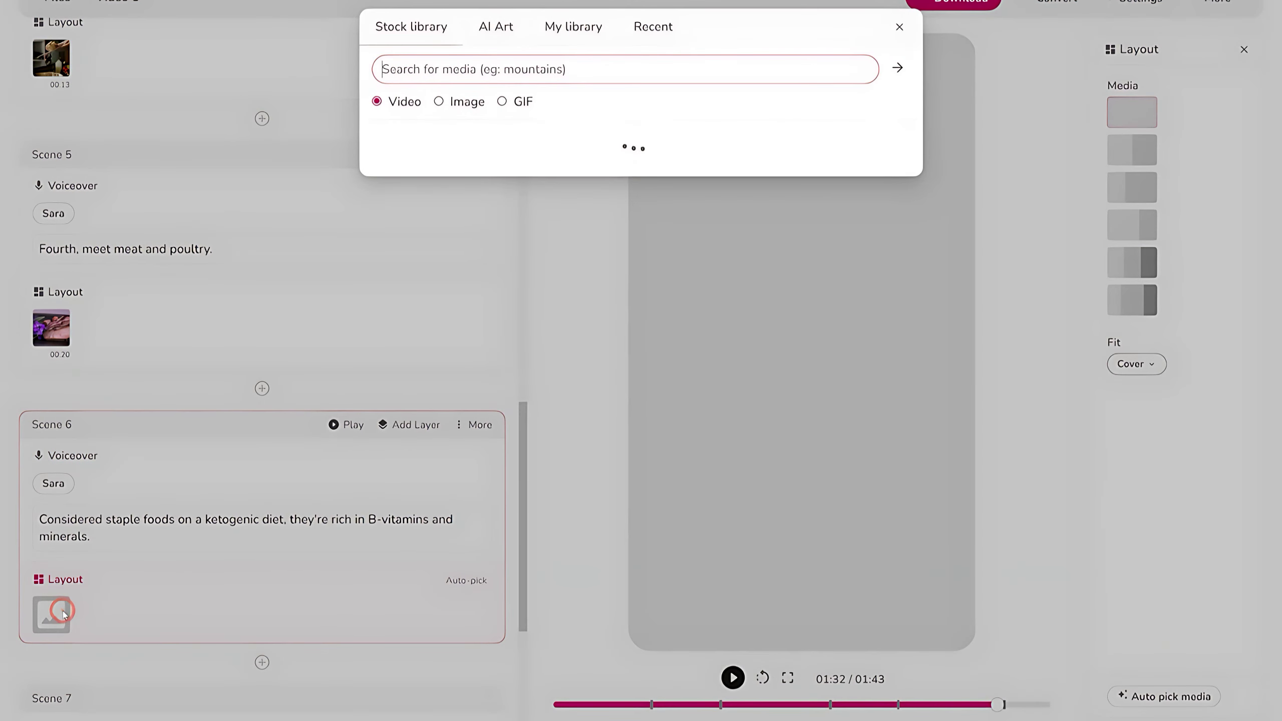
type("meat")
scroll(641, 278, "down", 3)
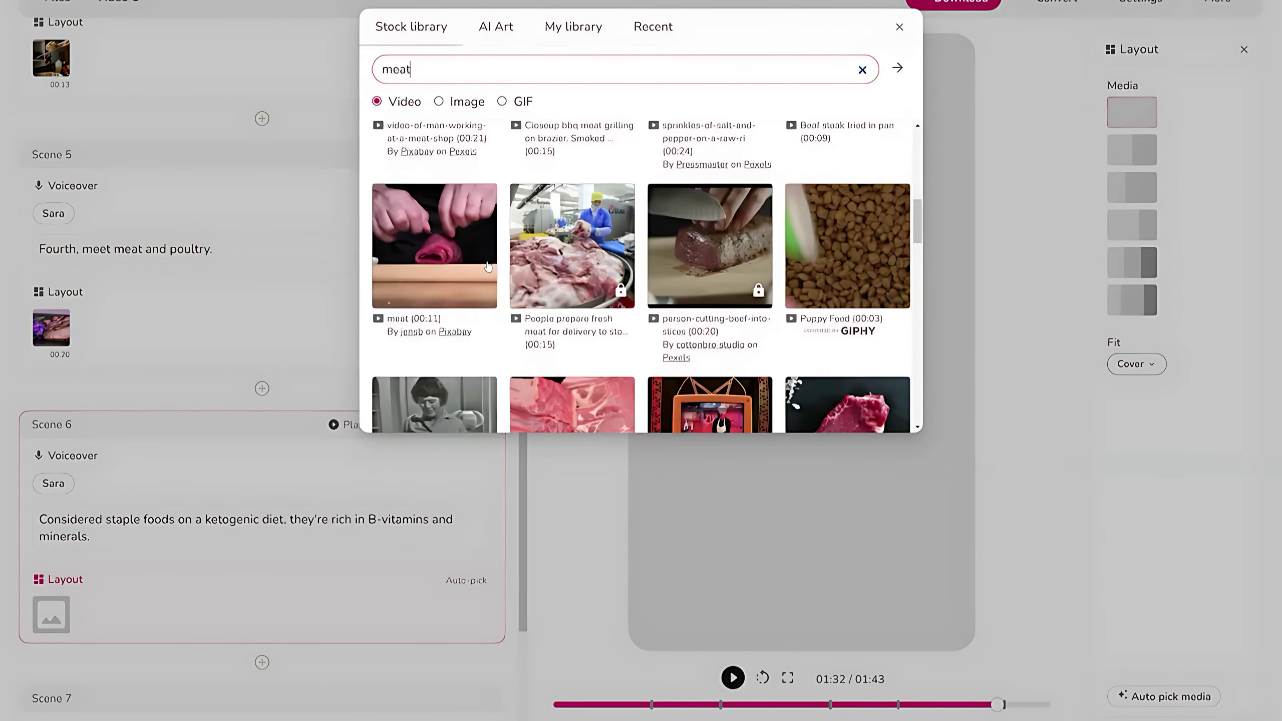
left_click(426, 276)
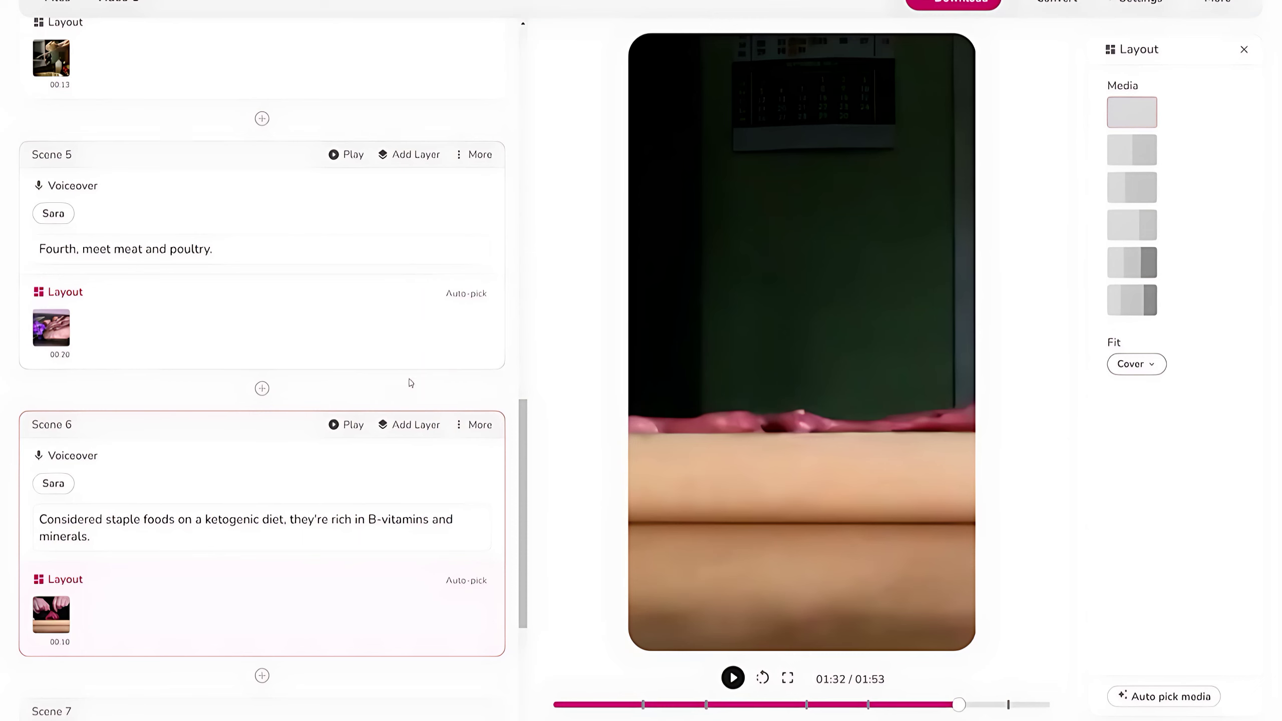
left_click(409, 427)
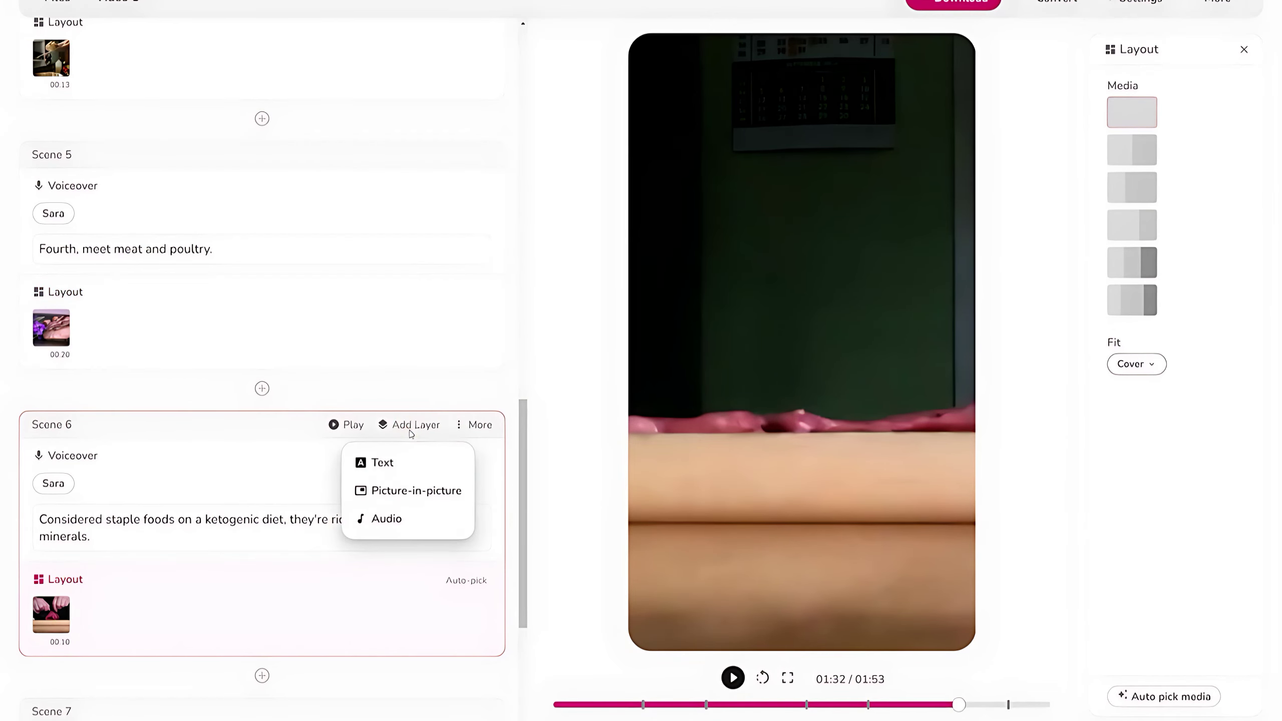
Add a picture-in-picture 'meat beef' GIF to Scene 6, positioned at the top right
left_click(432, 494)
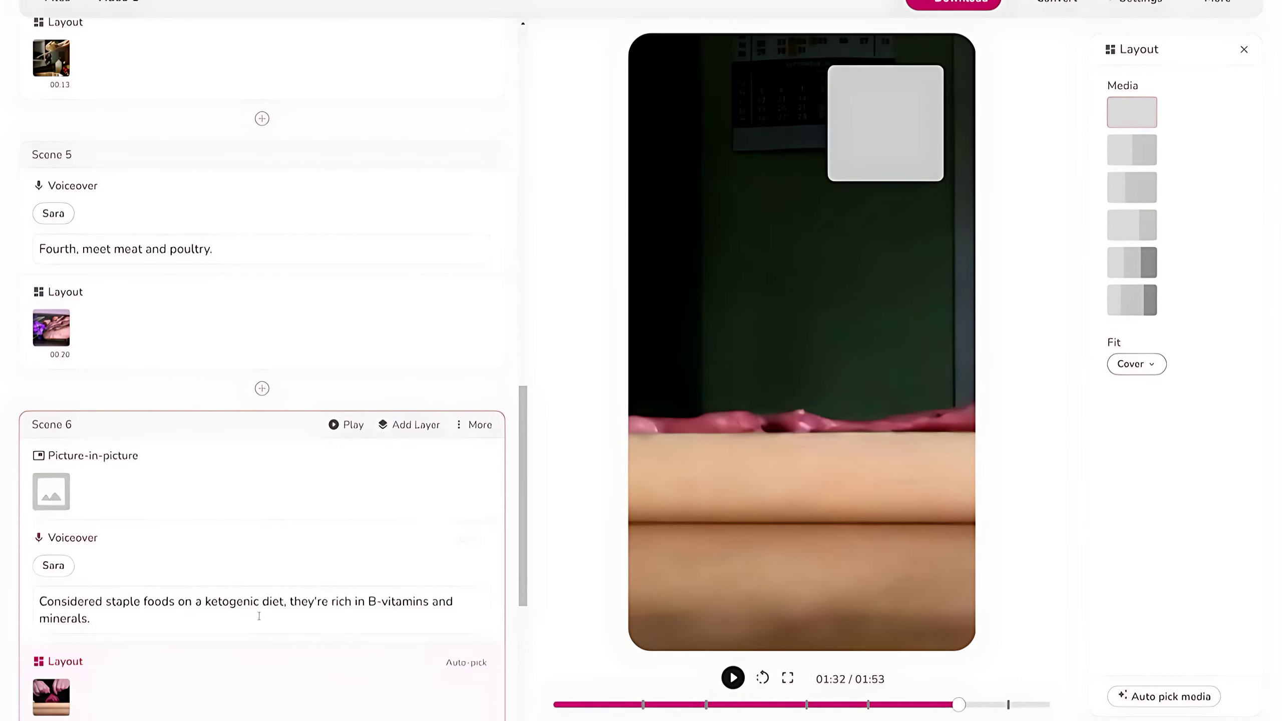
left_click(57, 505)
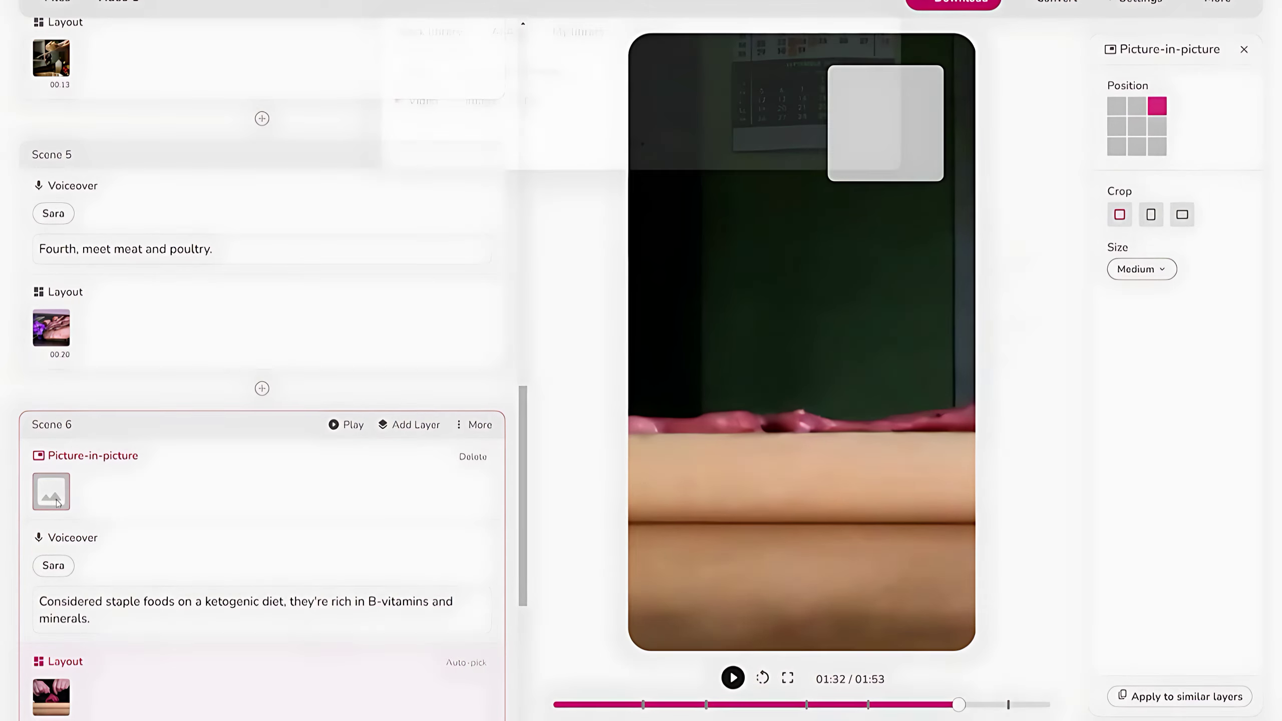
left_click(502, 103)
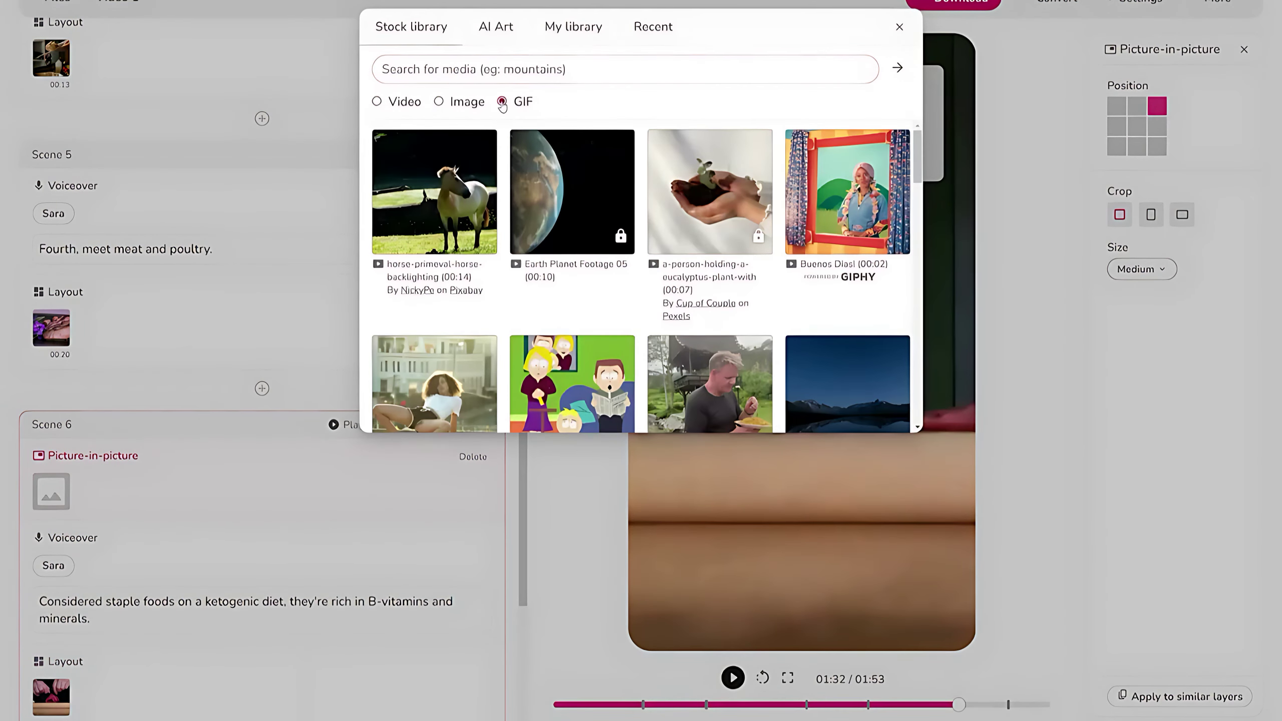
left_click(517, 69)
type("meat")
key("Return")
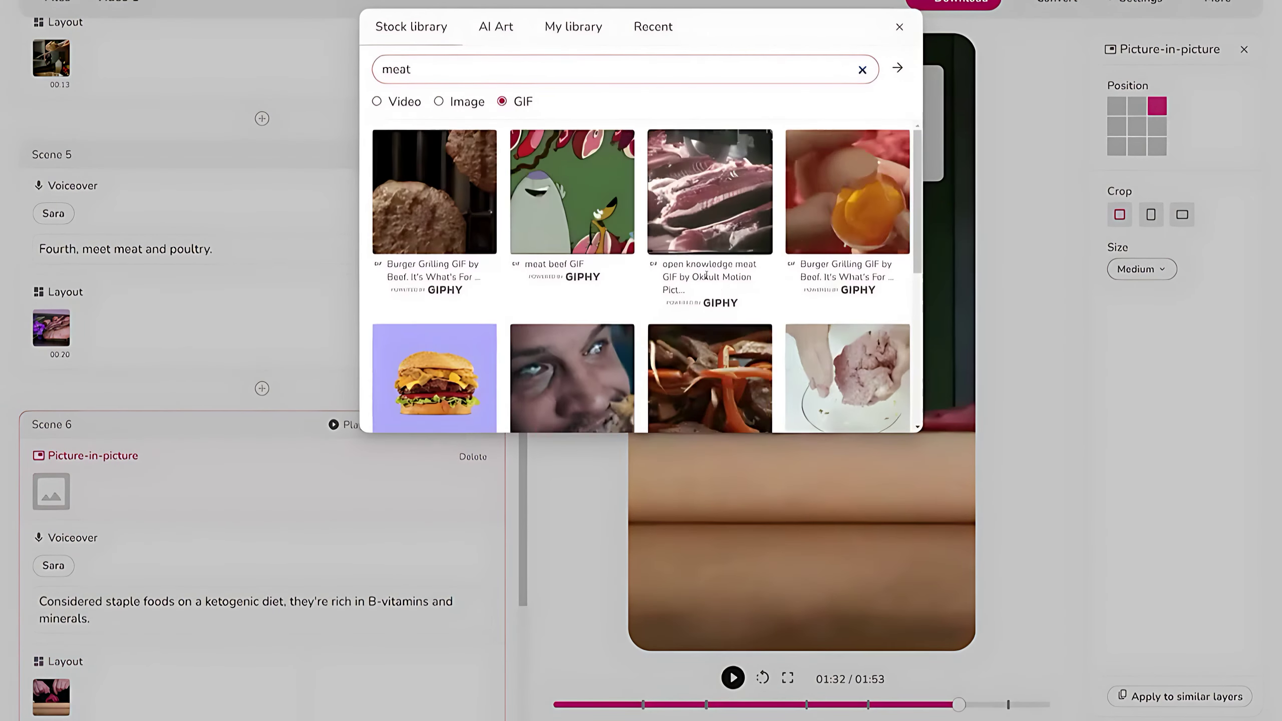
left_click(571, 201)
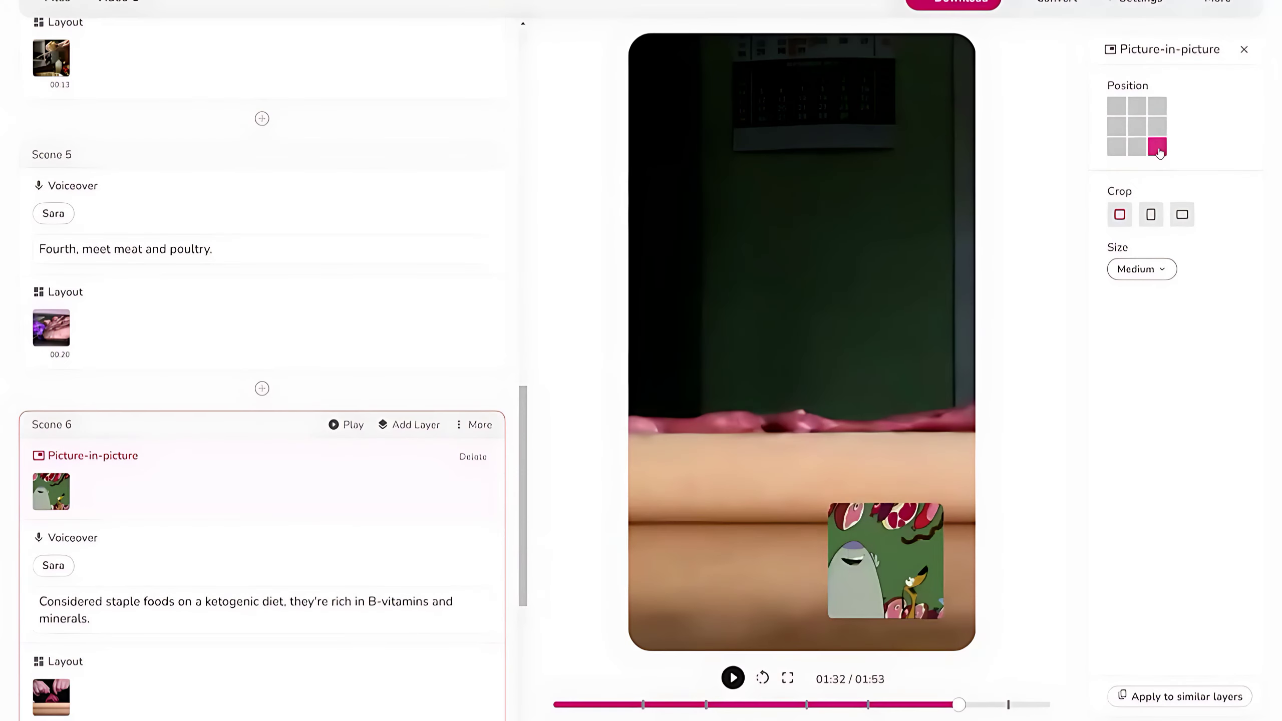
left_click(1136, 106)
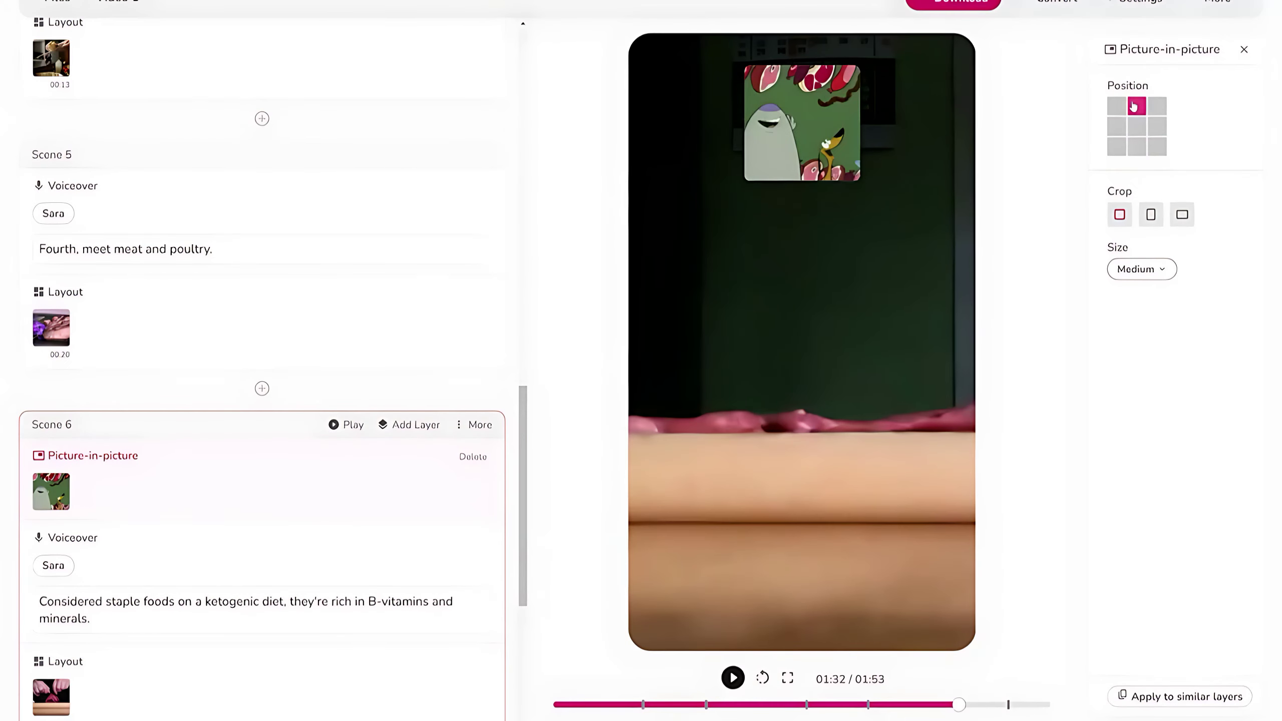
left_click(1157, 107)
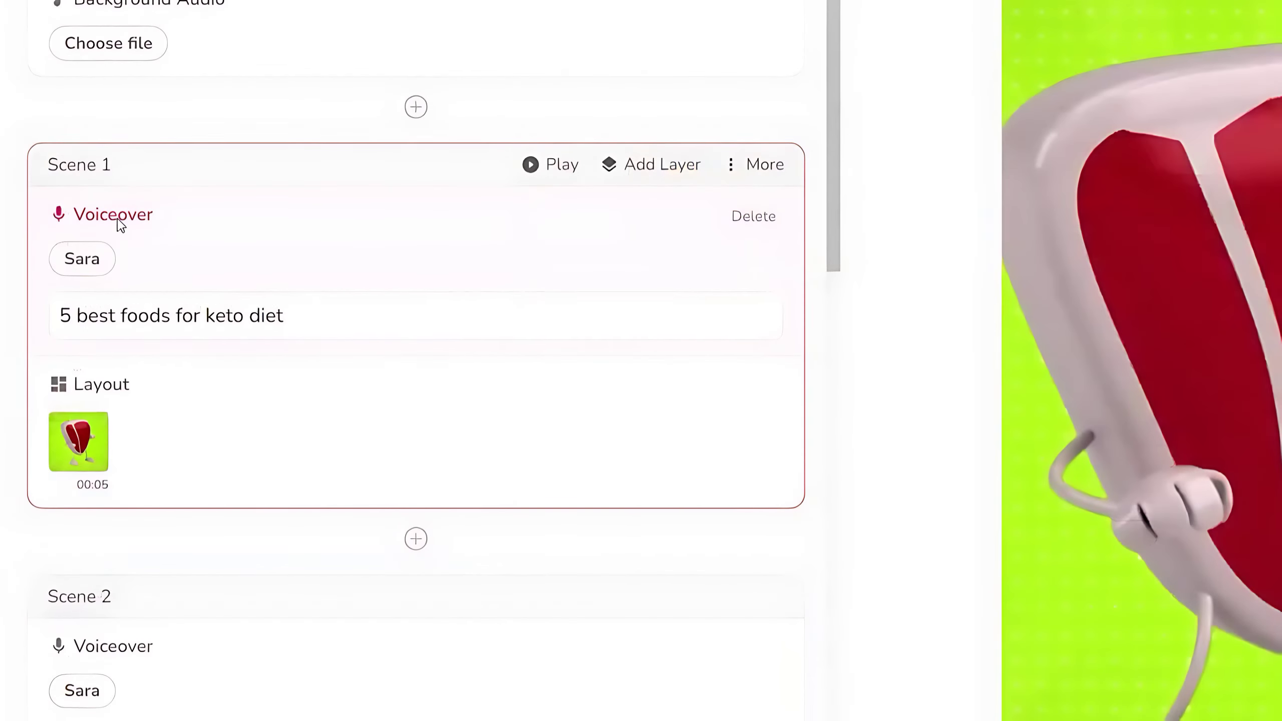
left_click(83, 272)
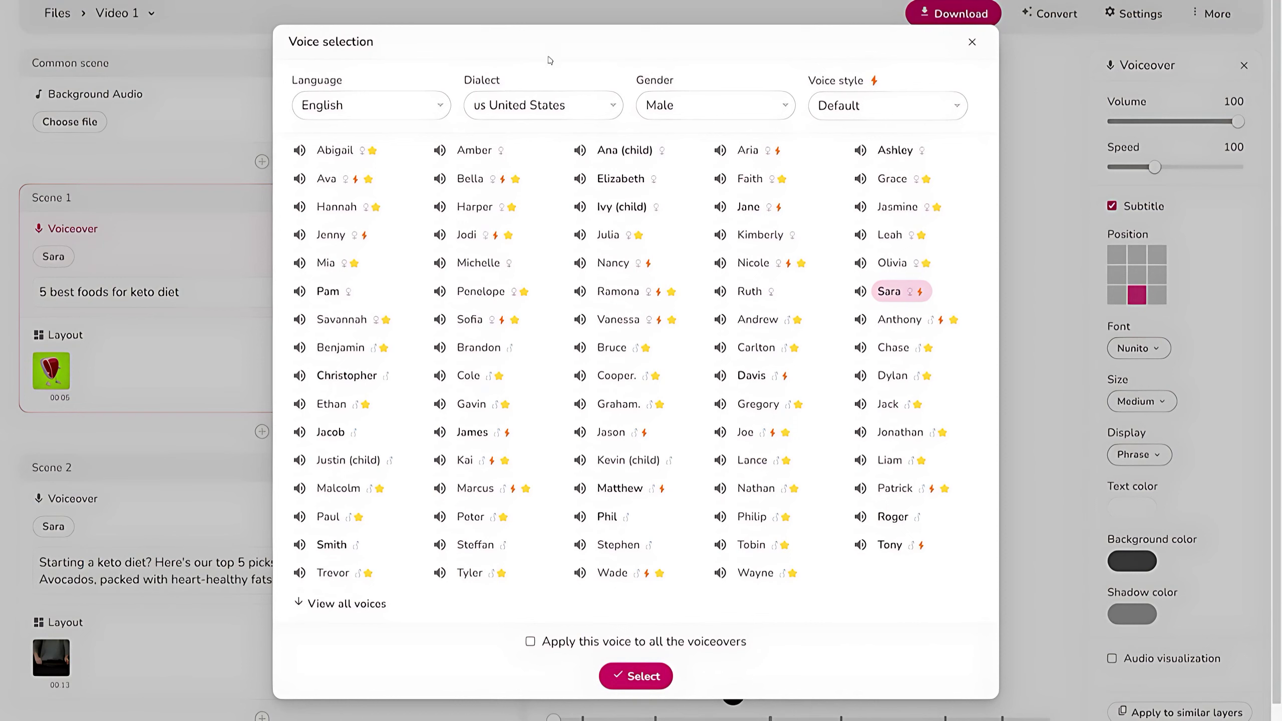
left_click(579, 106)
left_click(674, 106)
left_click(832, 109)
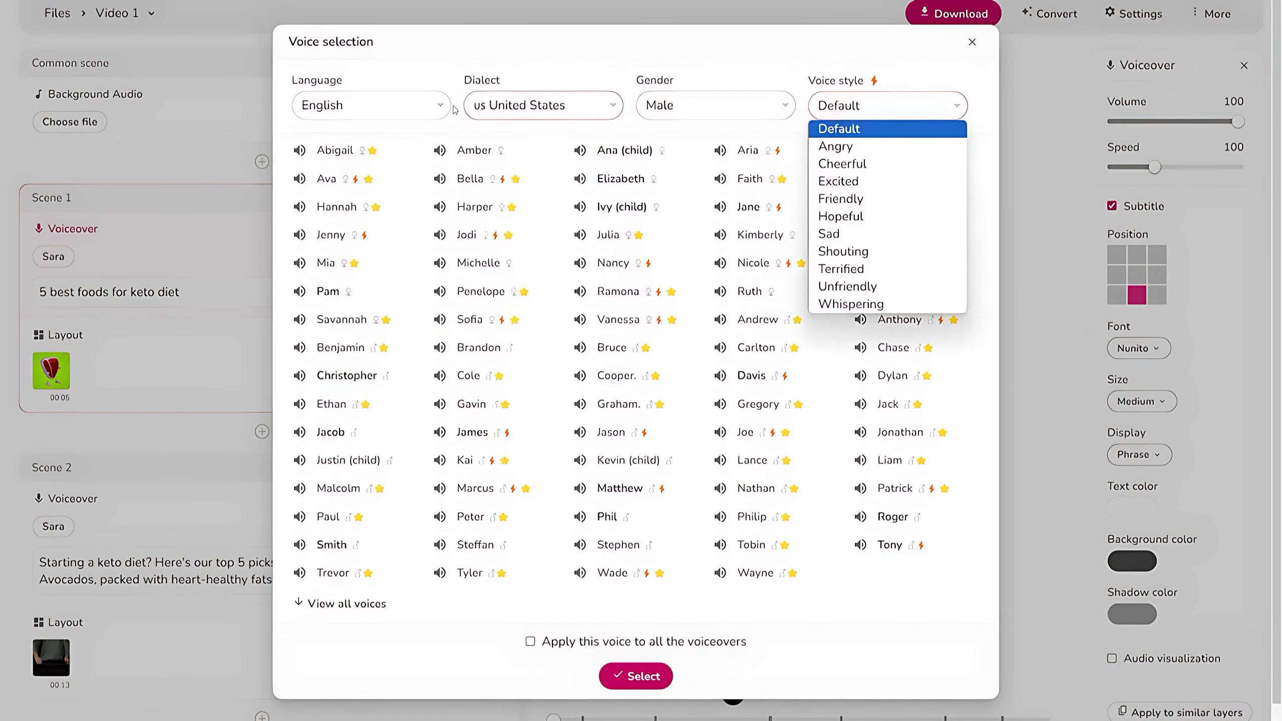
left_click(397, 107)
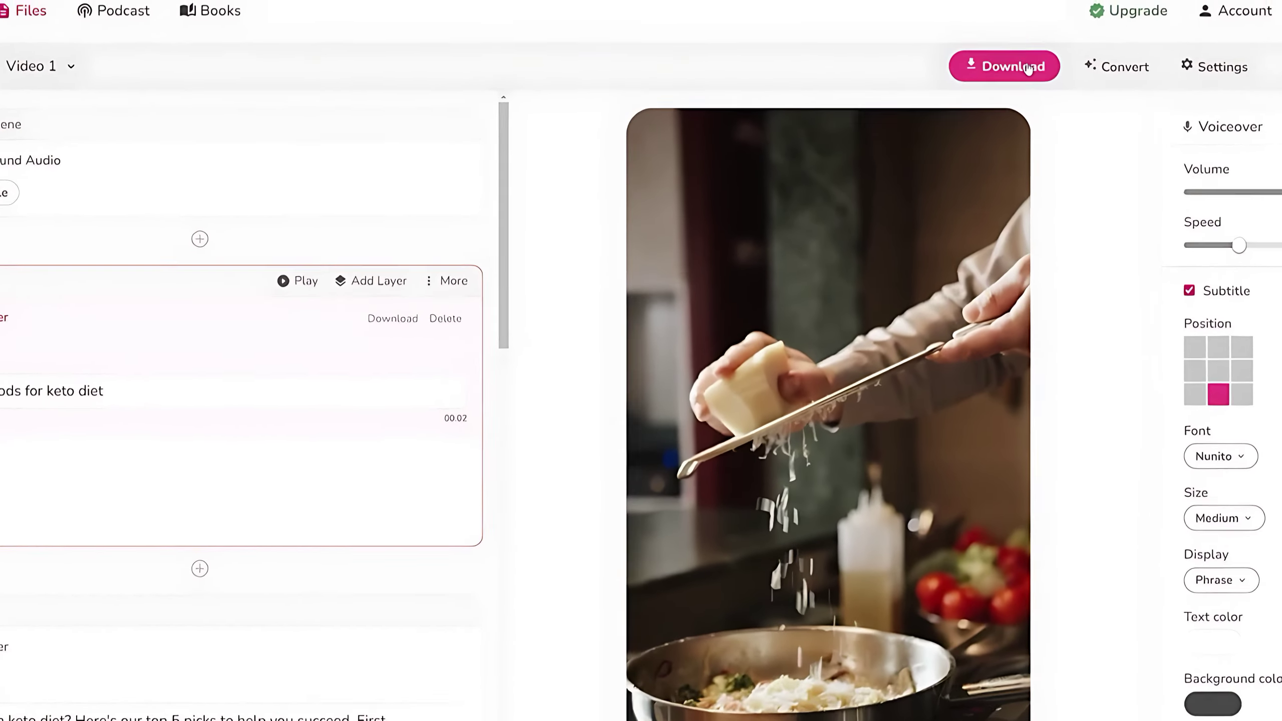
Start a fresh export of the keto video, then begin an Idea to video draft with '5 best'
left_click(1038, 79)
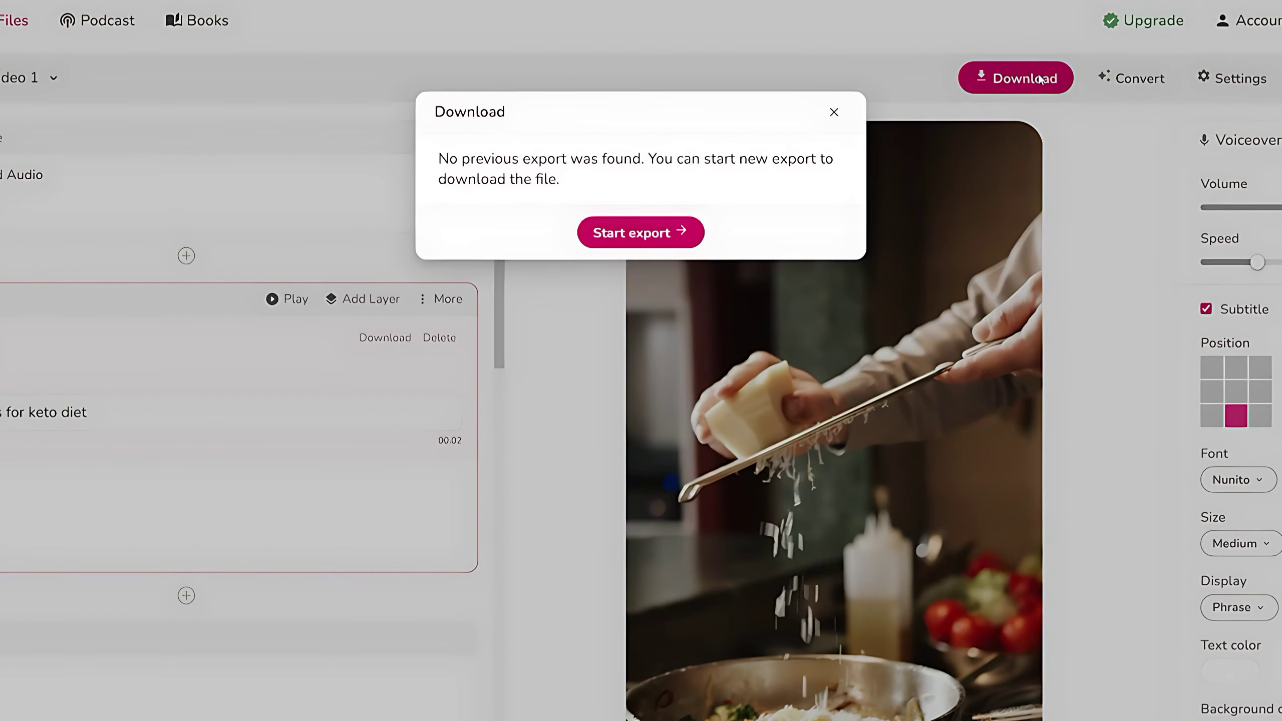
left_click(675, 234)
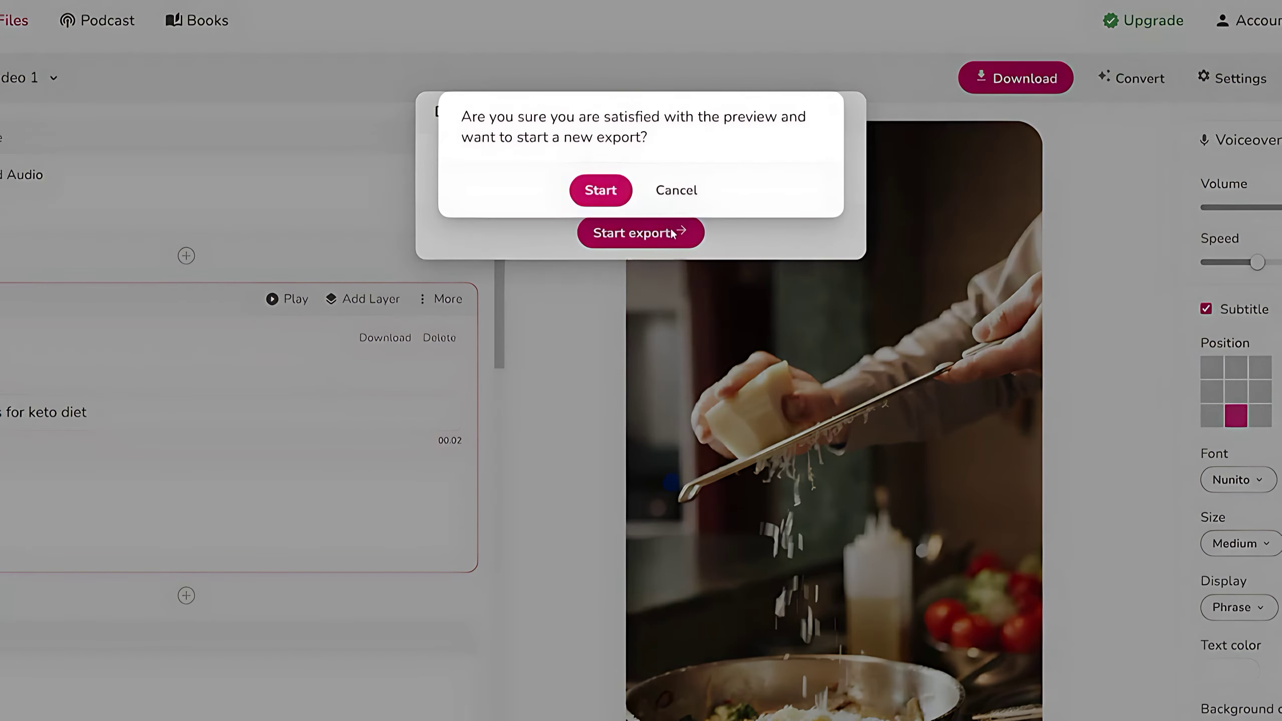
left_click(601, 191)
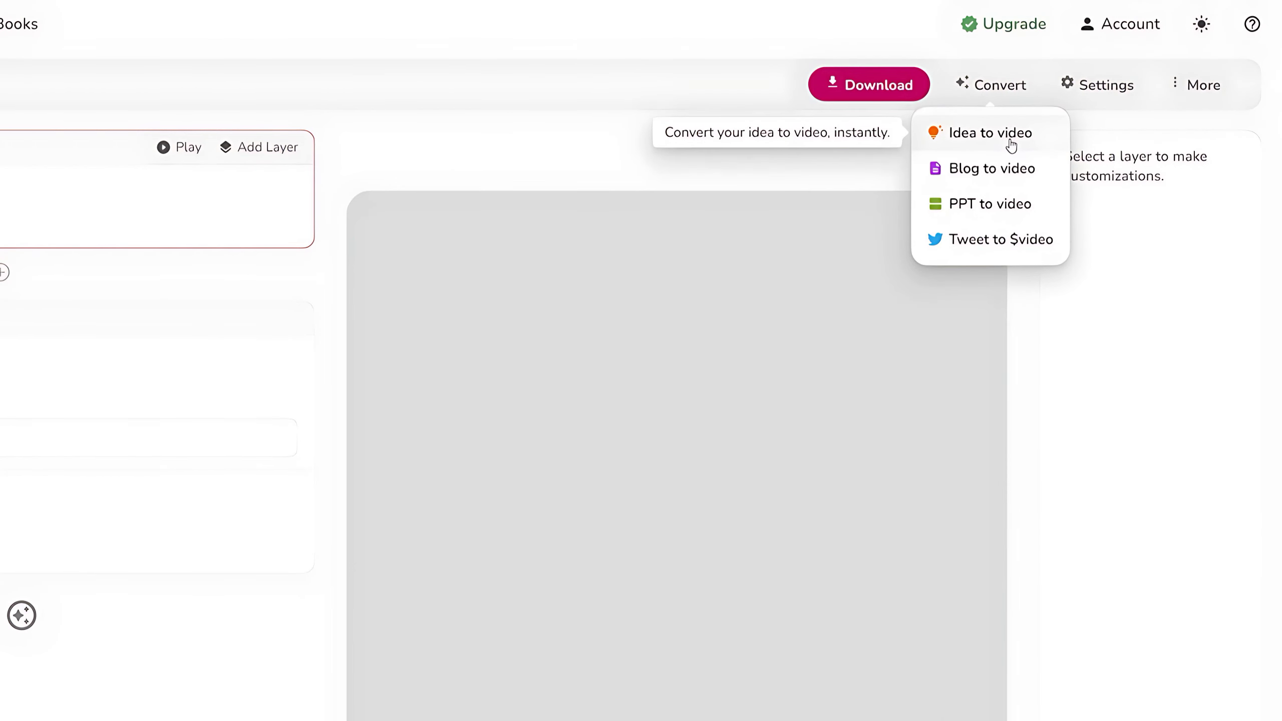
left_click(1010, 143)
type("5 best")
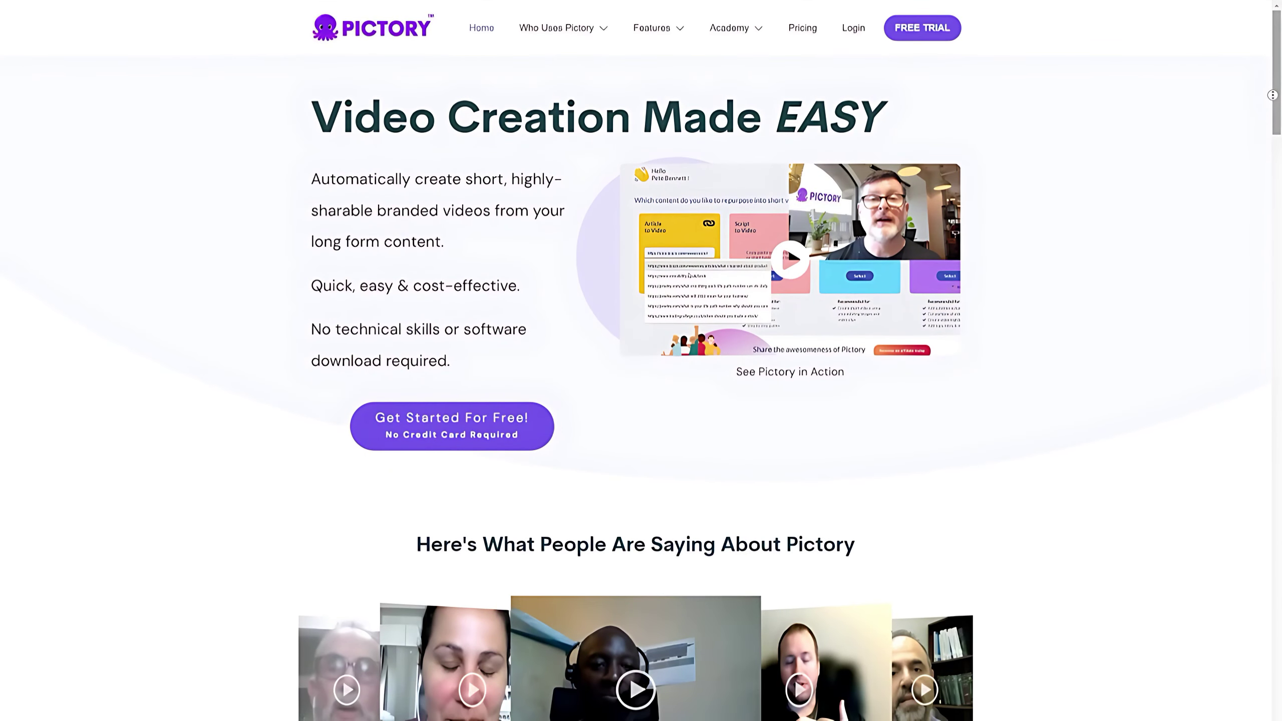
Scroll the Pictory homepage and start the free-trial sign-up
scroll(771, 265, "down", 2)
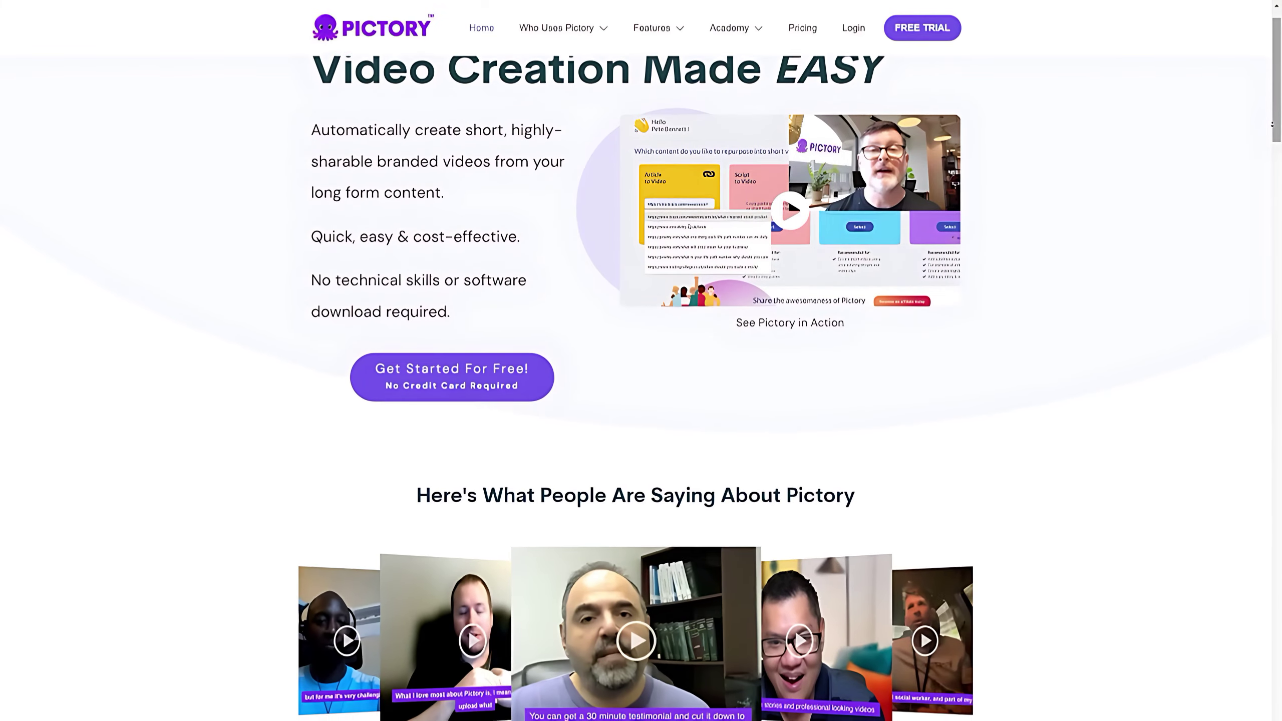
scroll(636, 388, "down", 15)
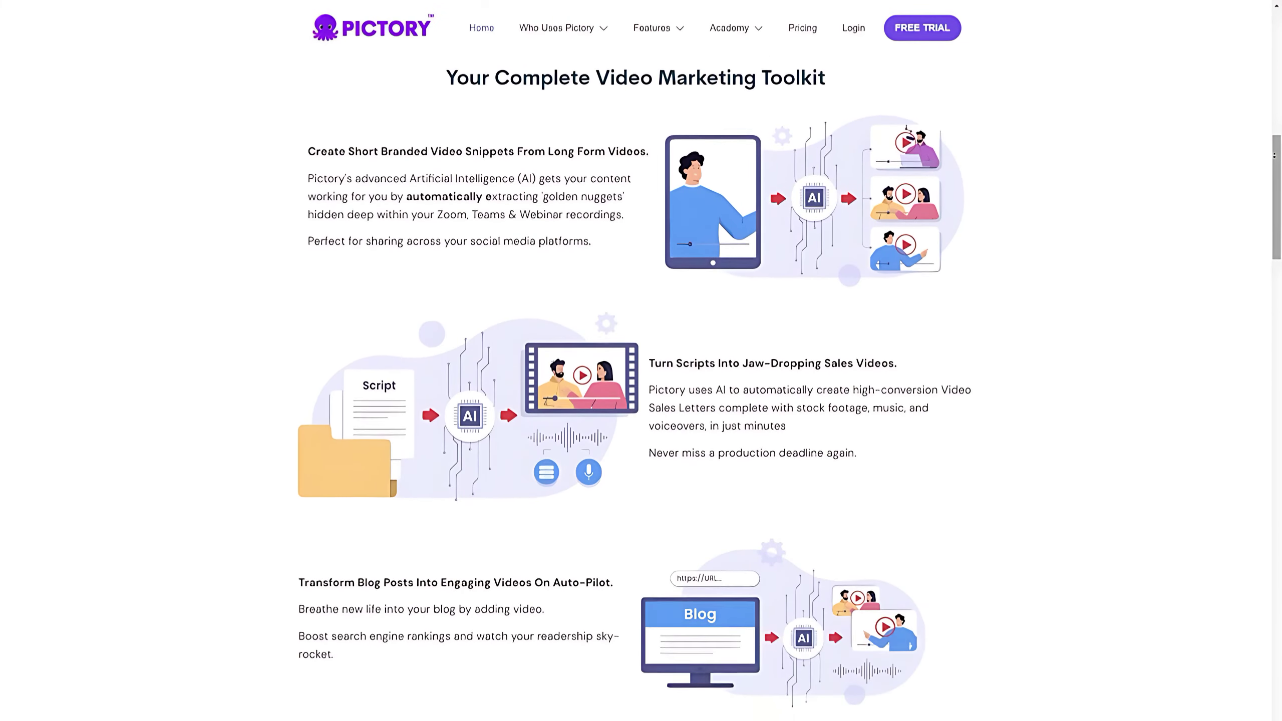
scroll(636, 360, "down", 6)
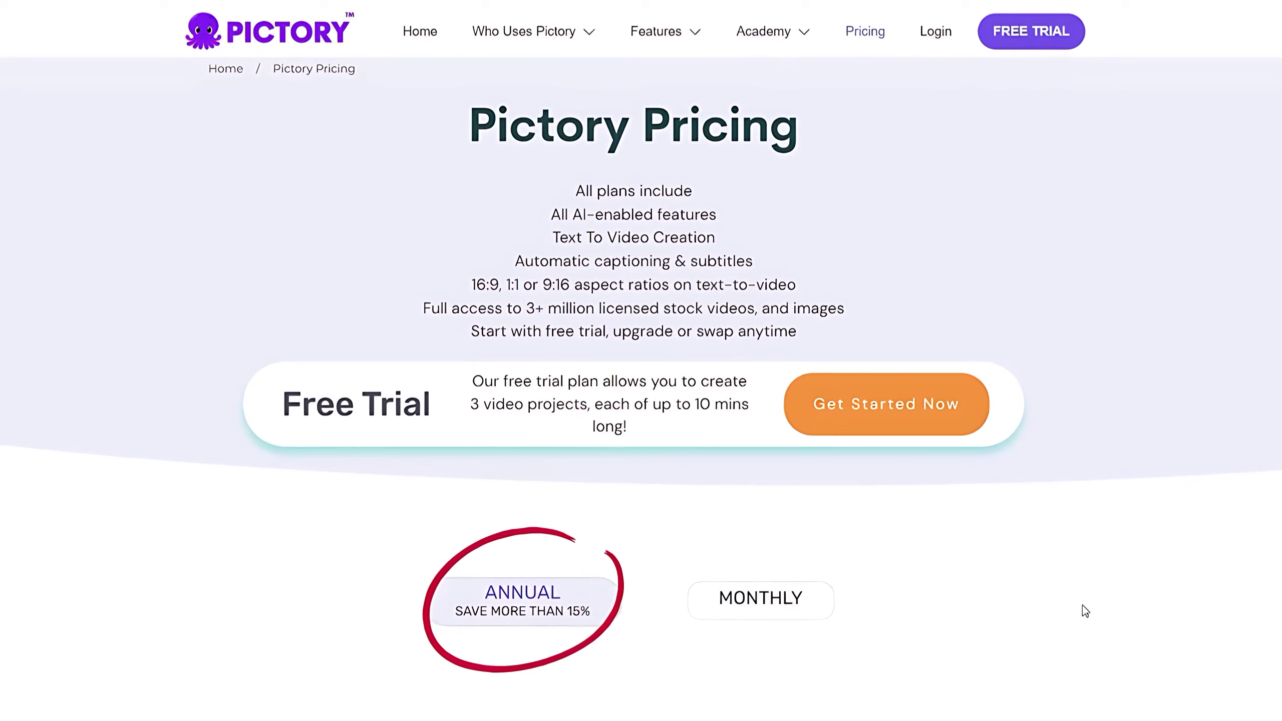
left_click(944, 419)
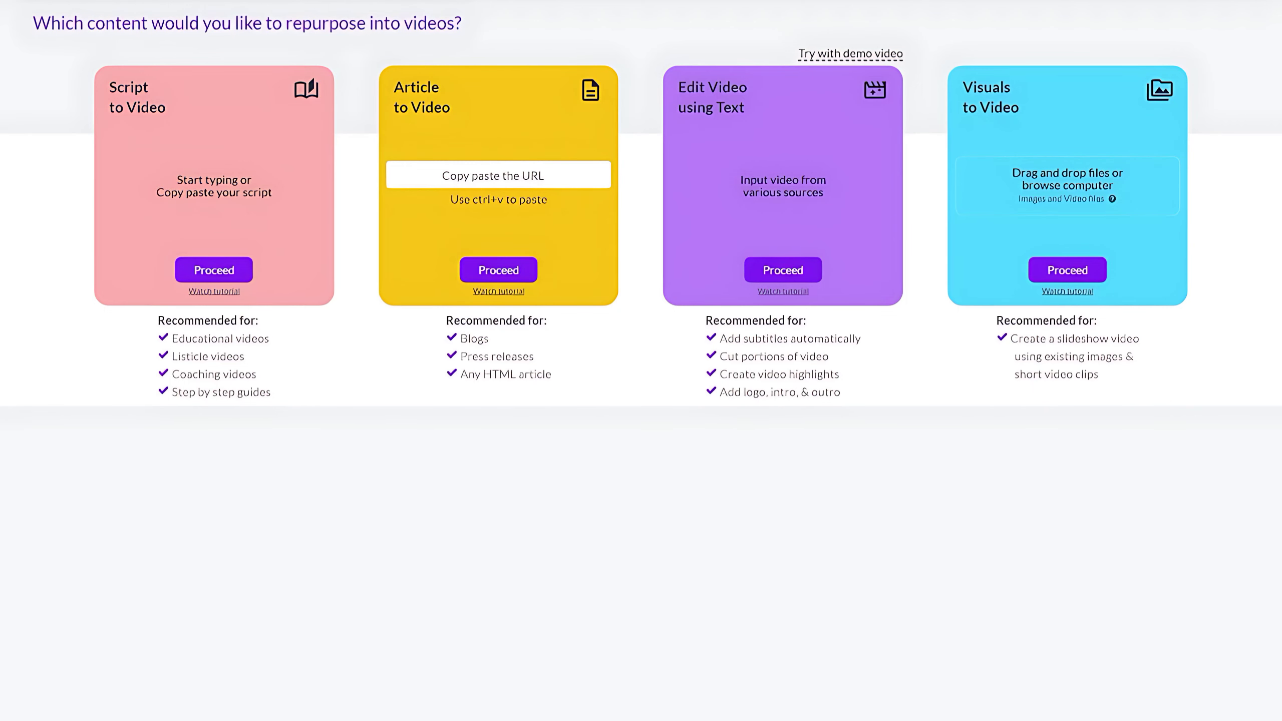
Proceed with the Edit Video using Text option
left_click(812, 269)
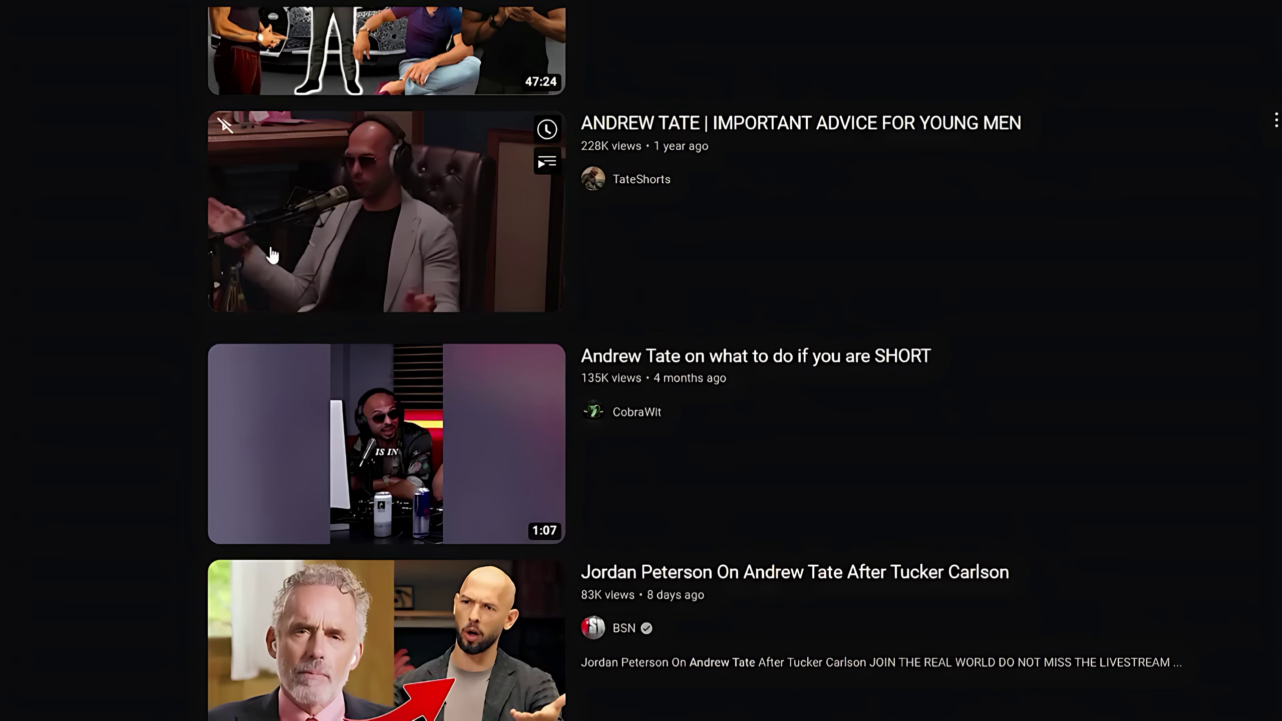
Copy the podcast clip's YouTube link and import it into Pictory
right_click(272, 250)
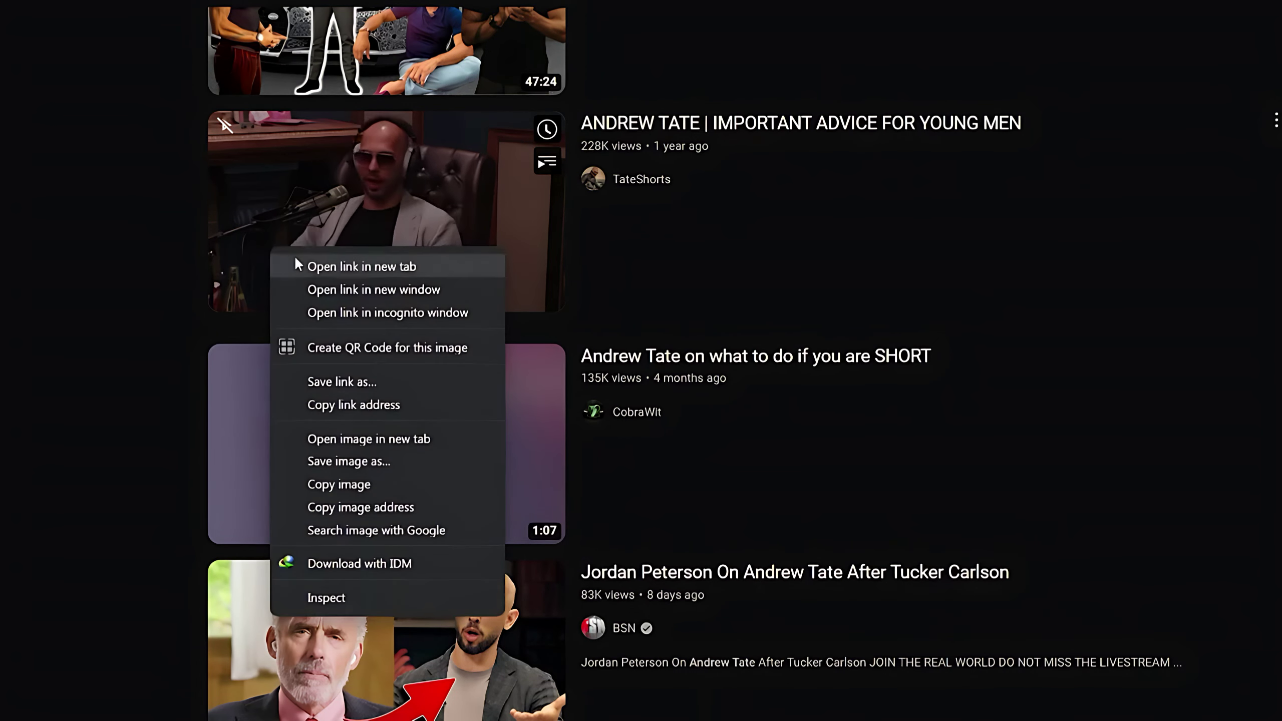
left_click(356, 406)
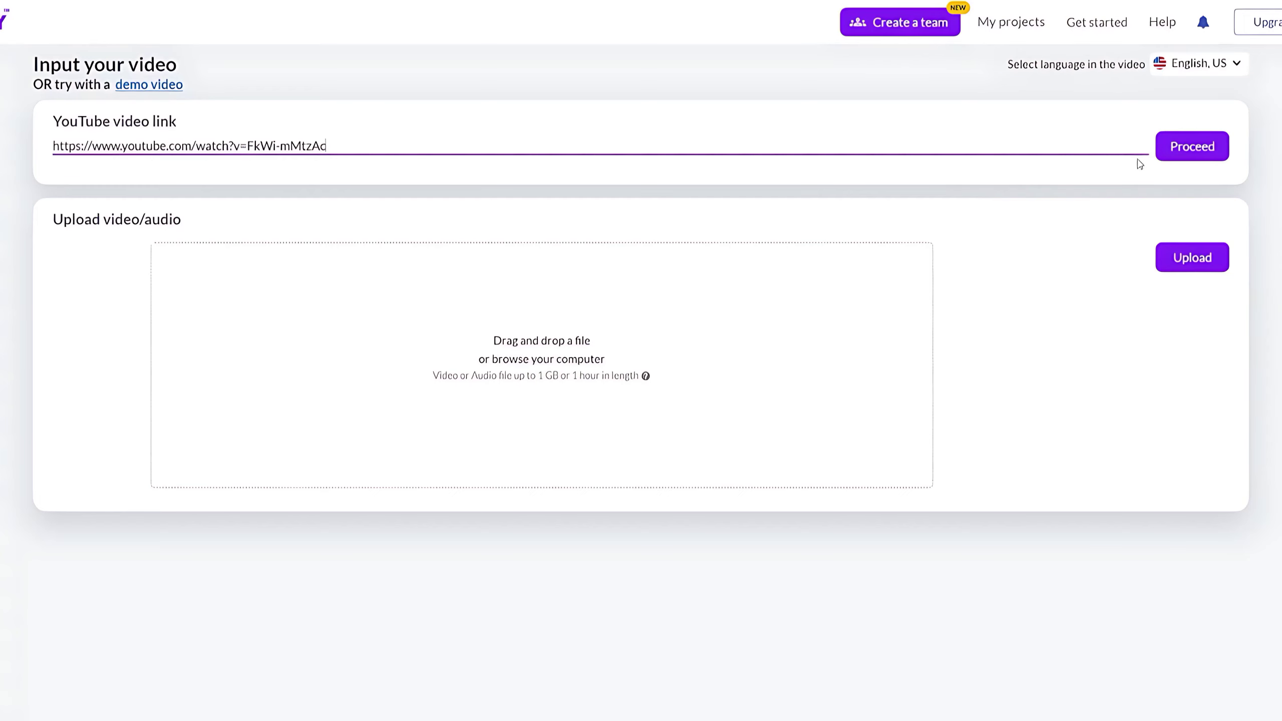
left_click(1163, 148)
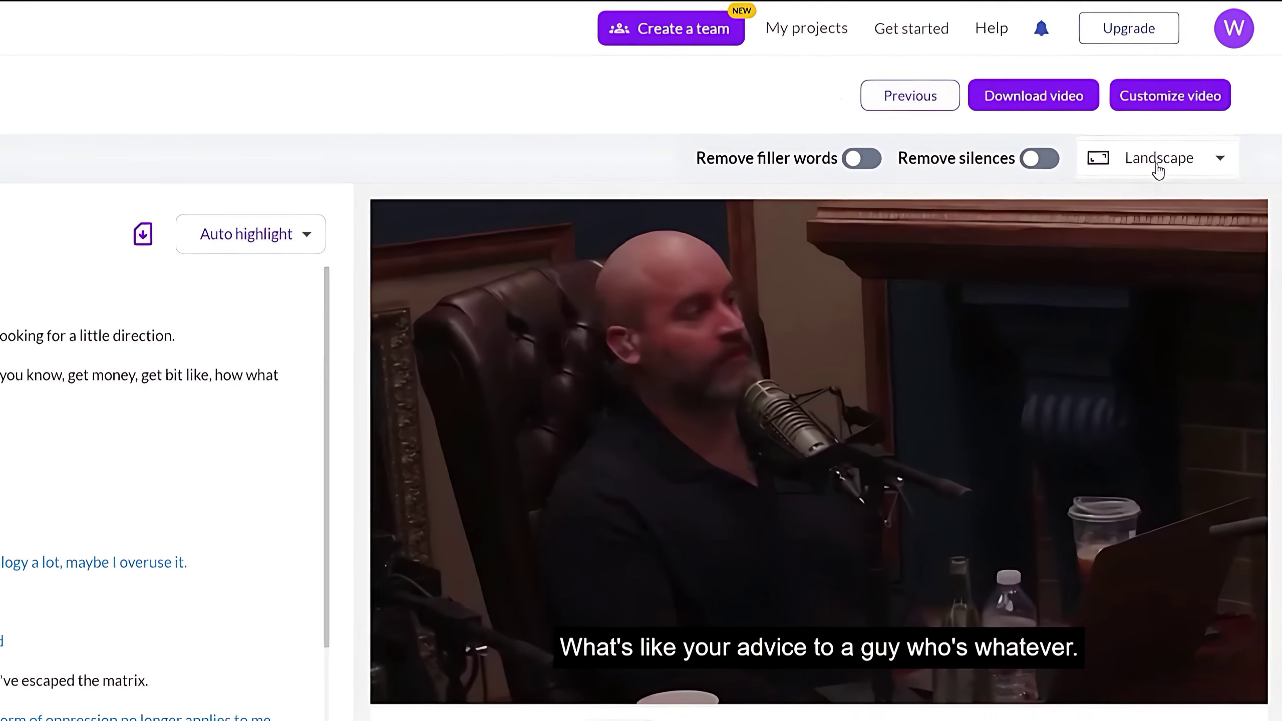
Set the project to Portrait 9:16 and remove filler words and silences over 2 seconds
left_click(1216, 112)
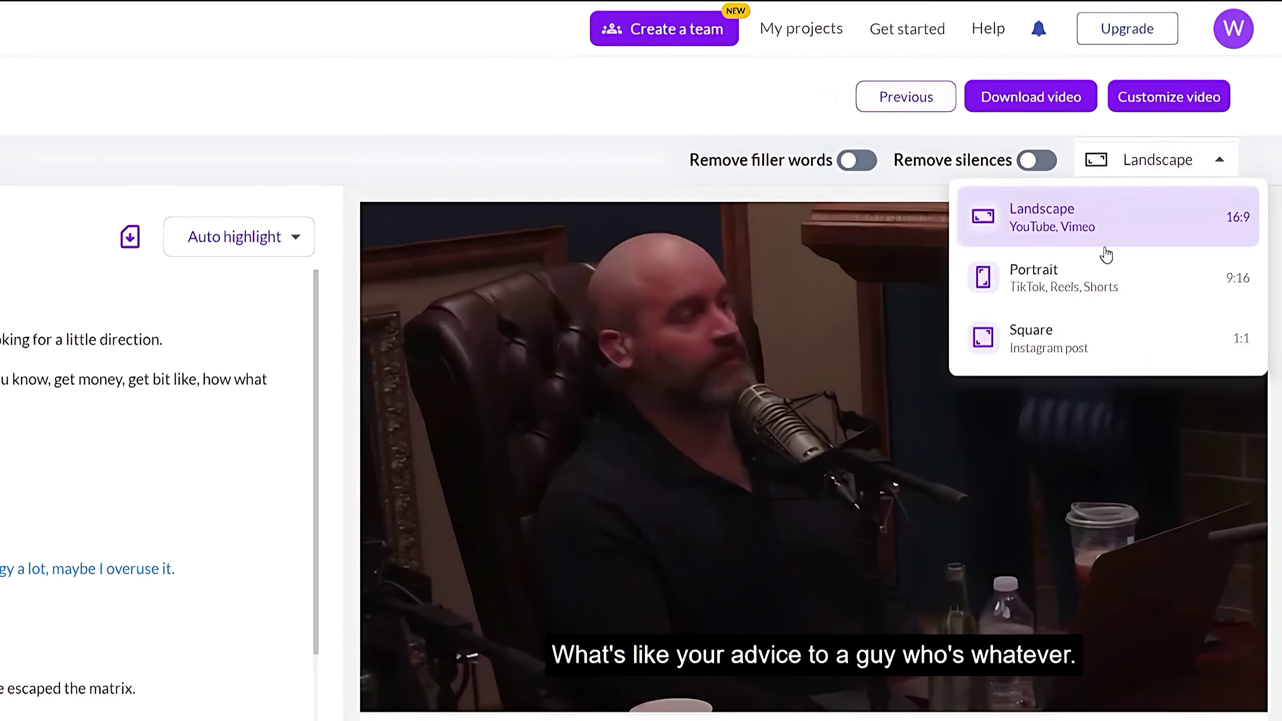
left_click(1103, 291)
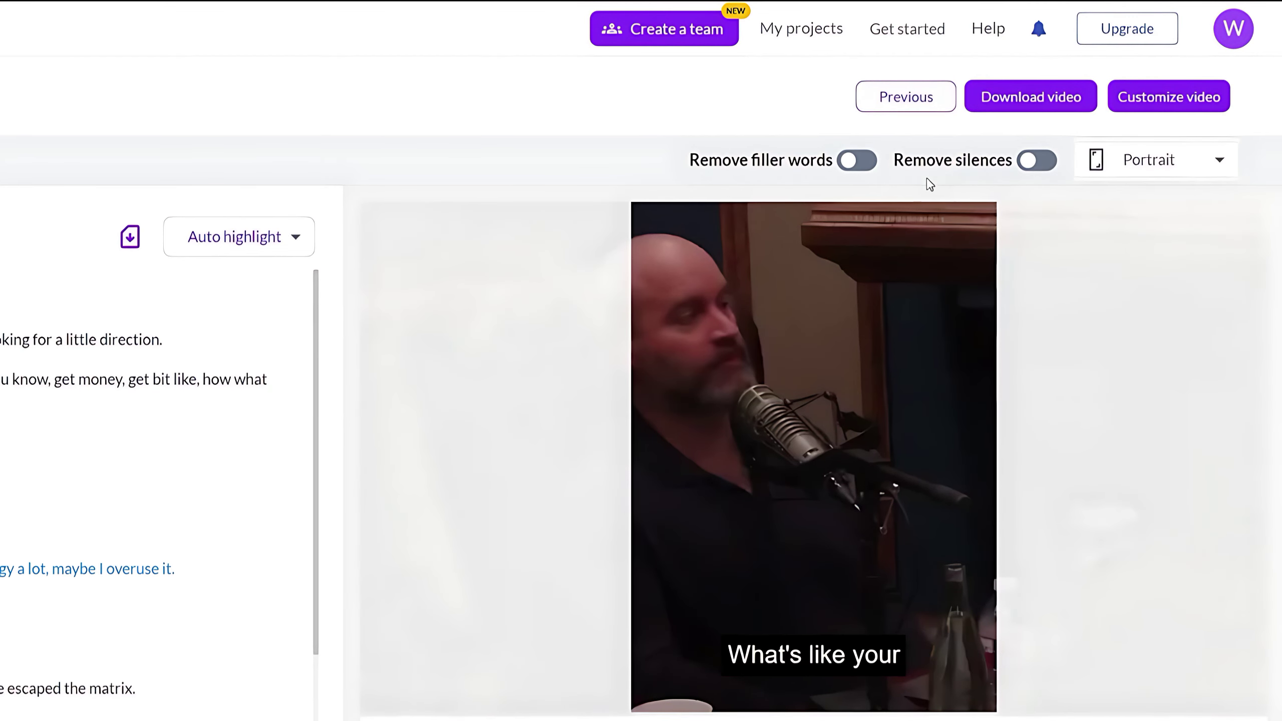
left_click(867, 173)
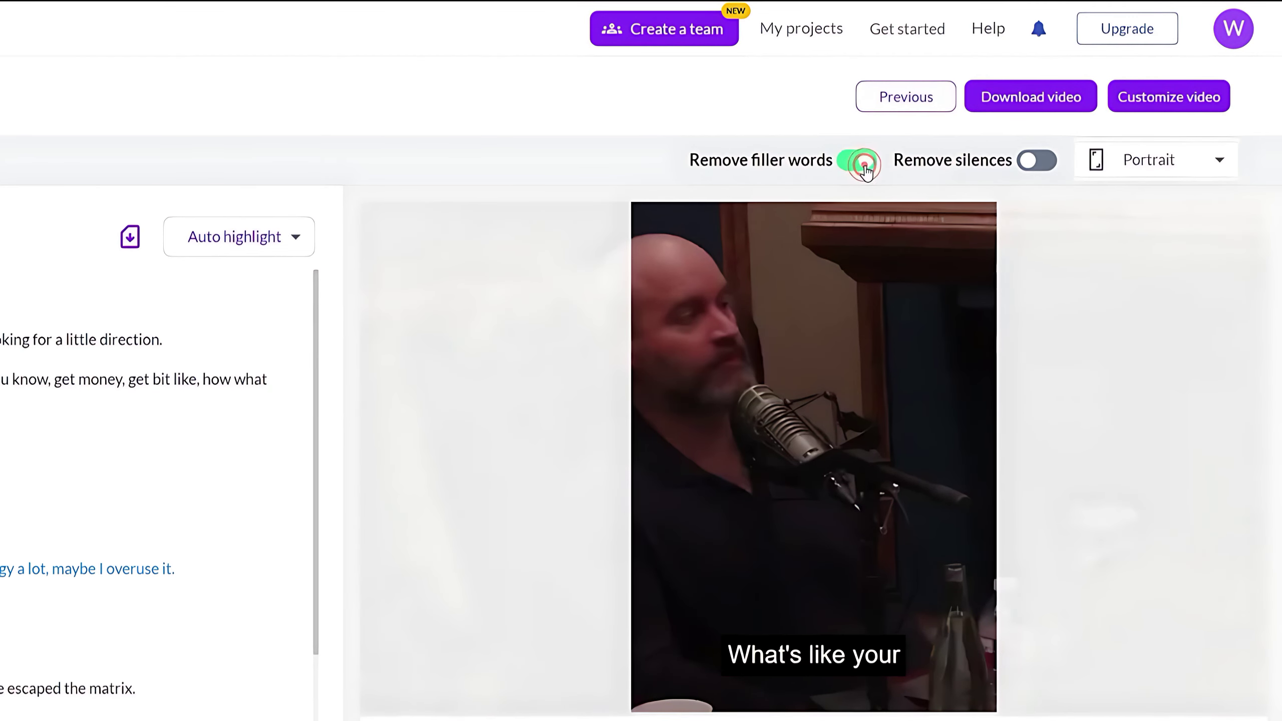
left_click(1043, 171)
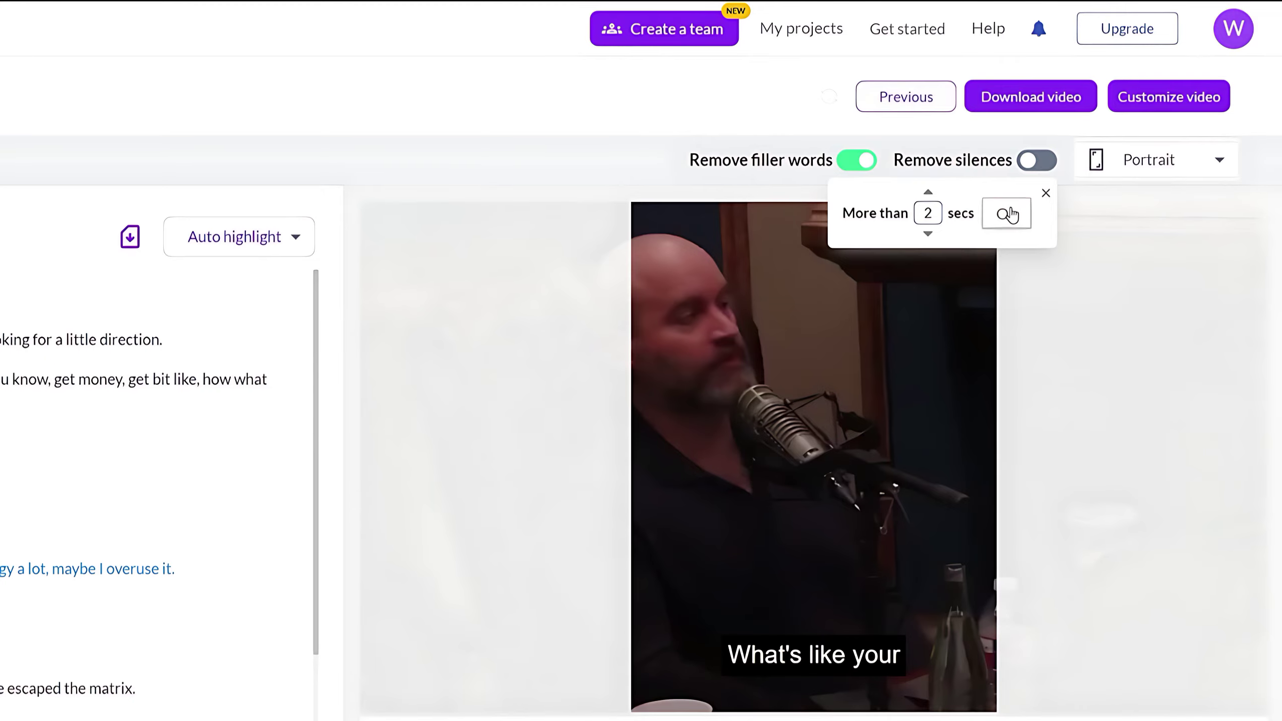
left_click(1008, 215)
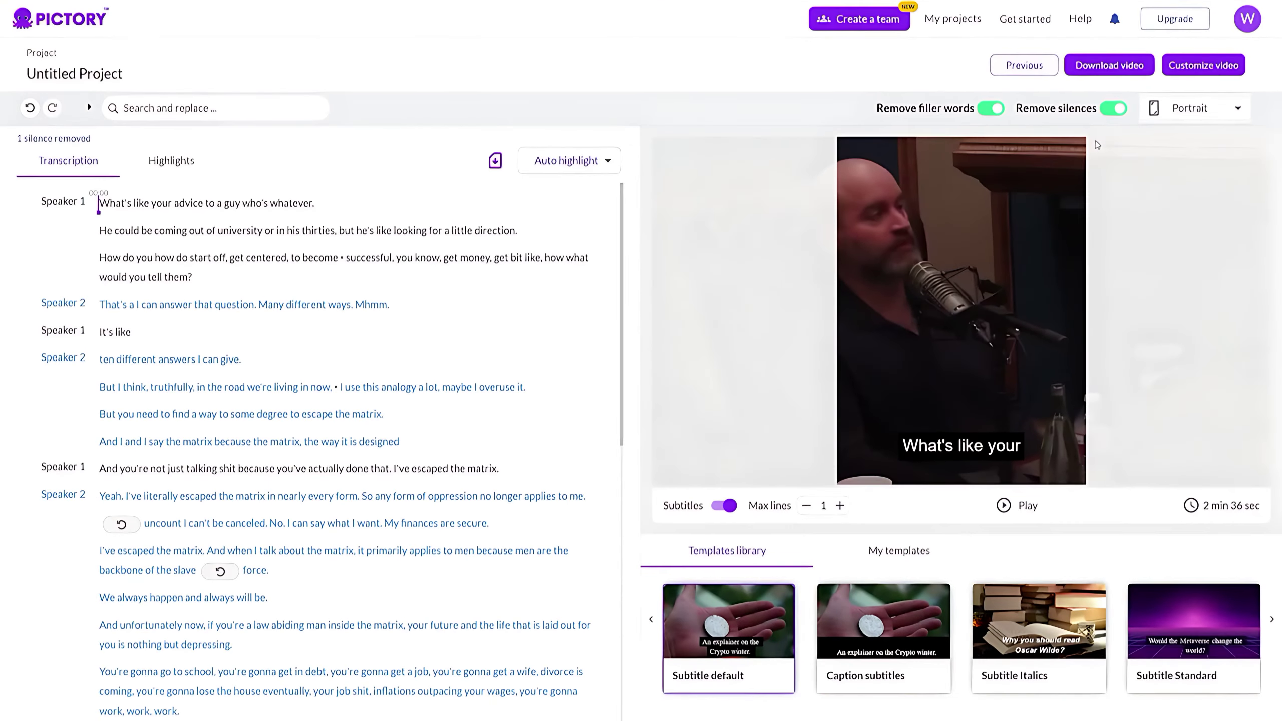
Delete the third transcript paragraph and add a long passage as a 1 min 21 sec highlight
left_click_drag(194, 277, 105, 260)
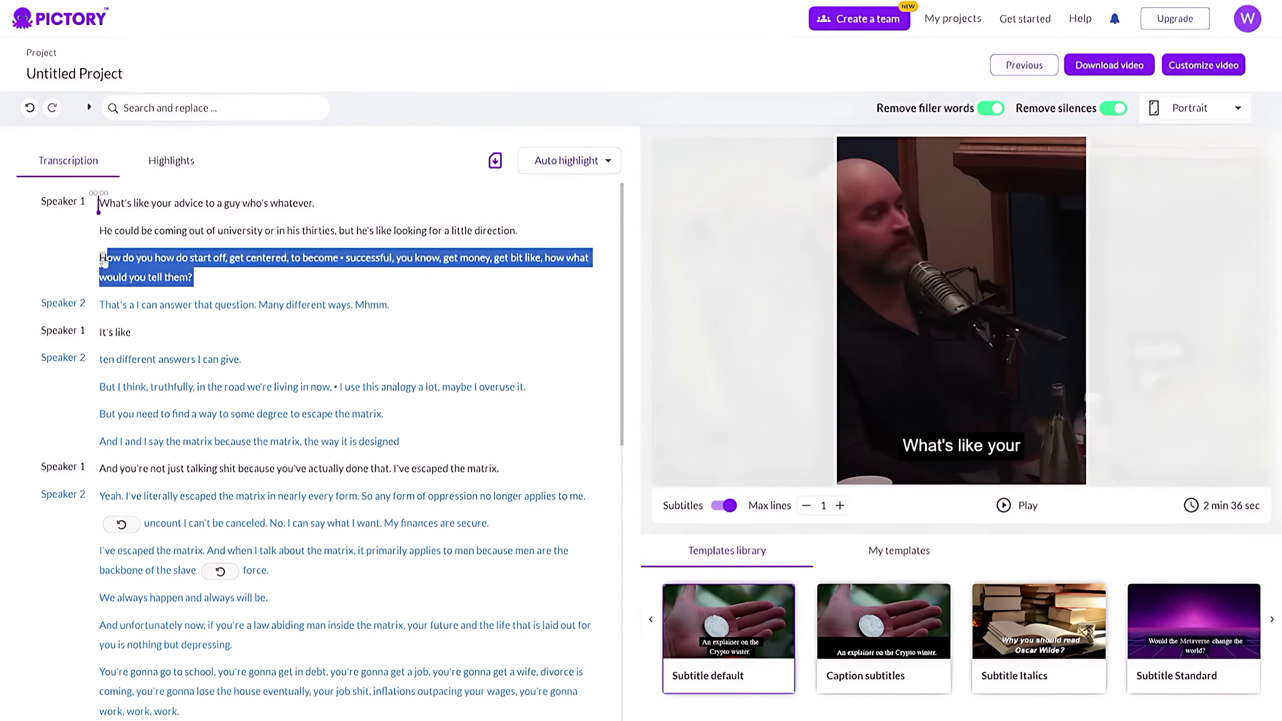
left_click(163, 343)
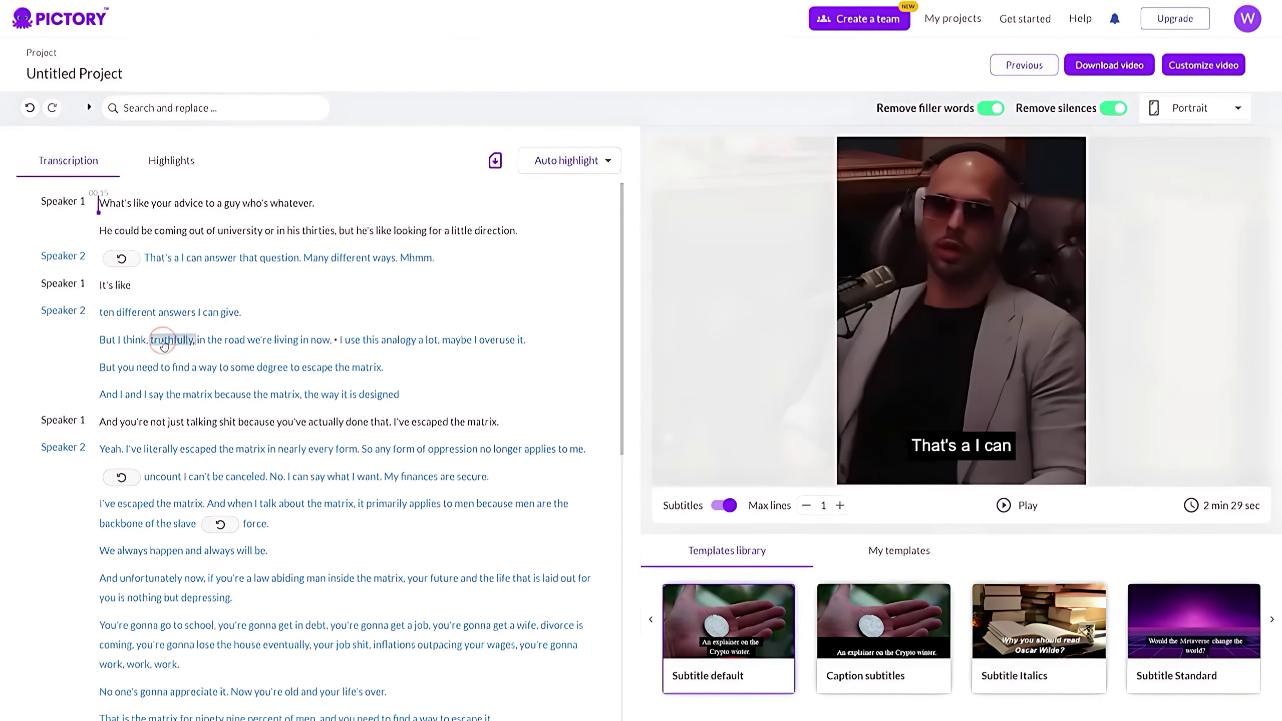
left_click_drag(100, 203, 342, 427)
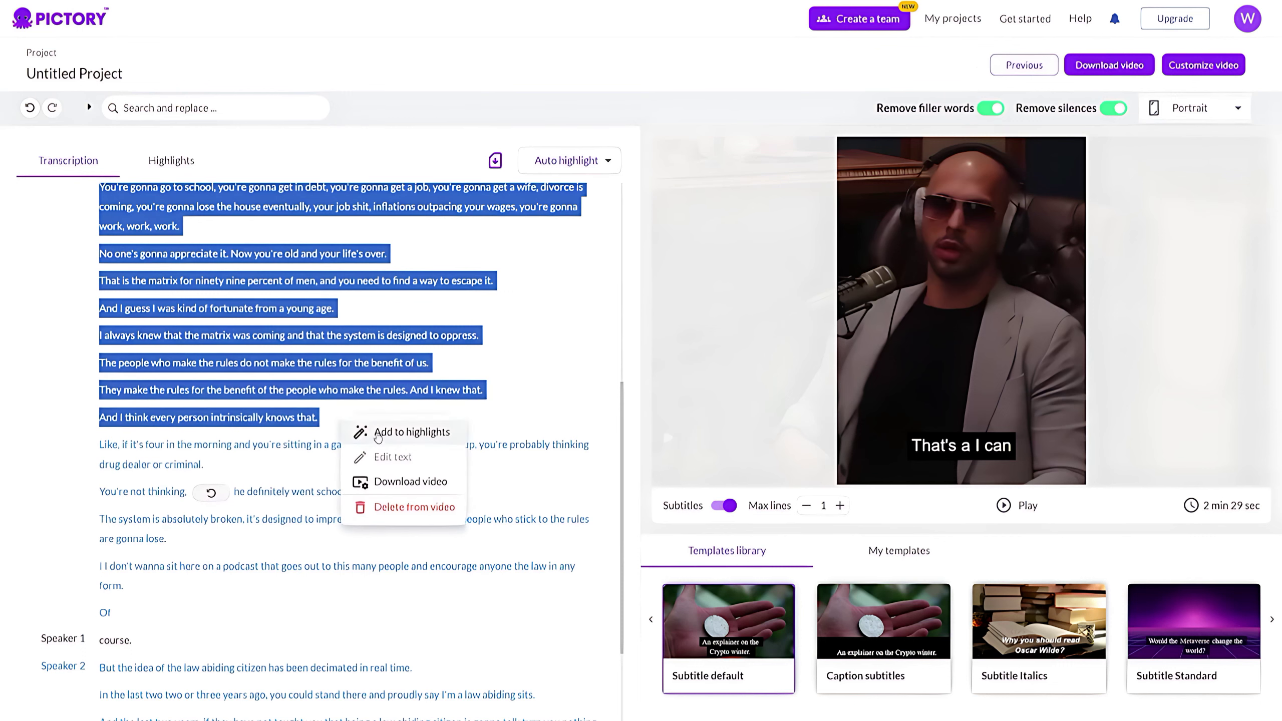
left_click(412, 431)
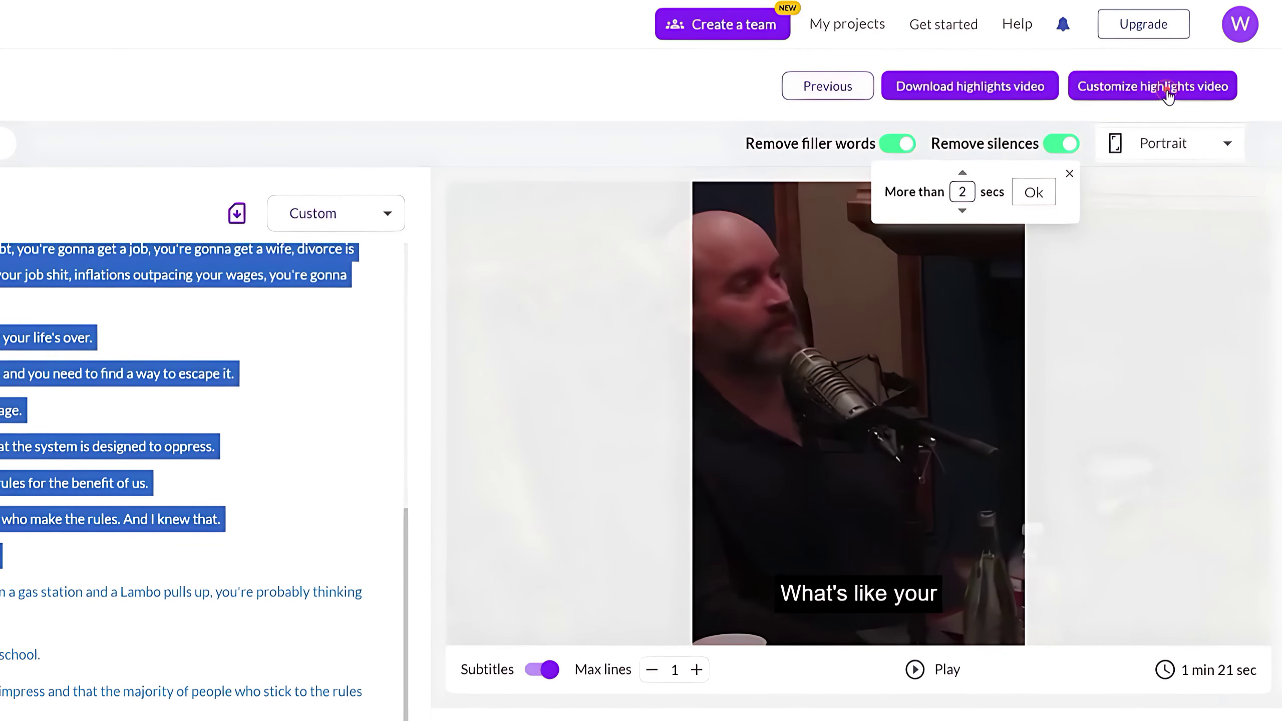
Open the highlights as a storyboard, unlink Scene 128 from Scene 127, and show its Visuals
left_click(1167, 93)
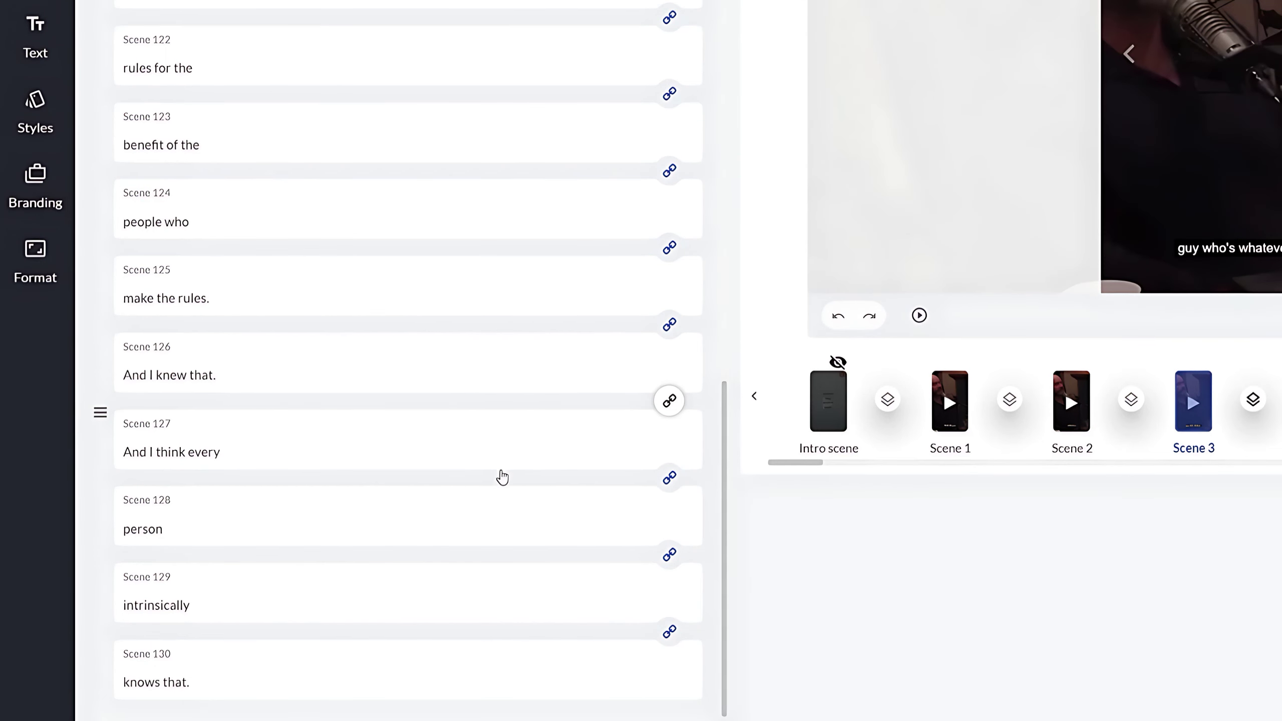
left_click(505, 518)
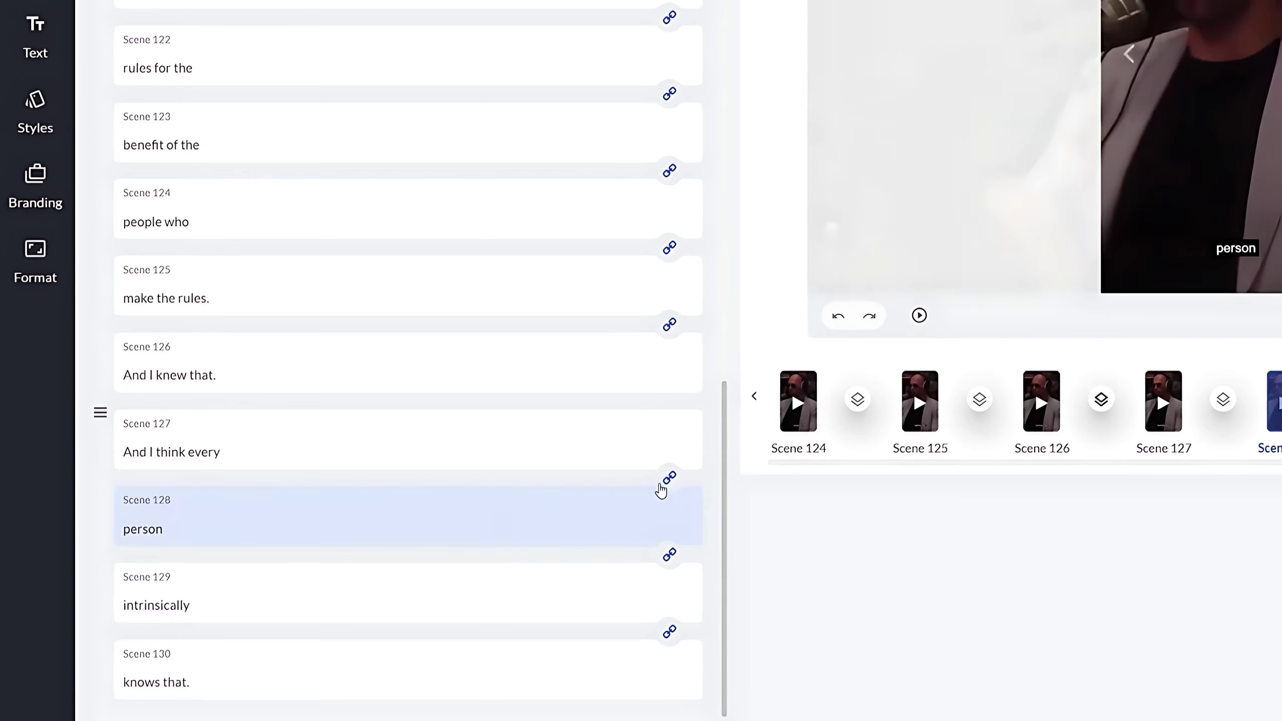
left_click(667, 480)
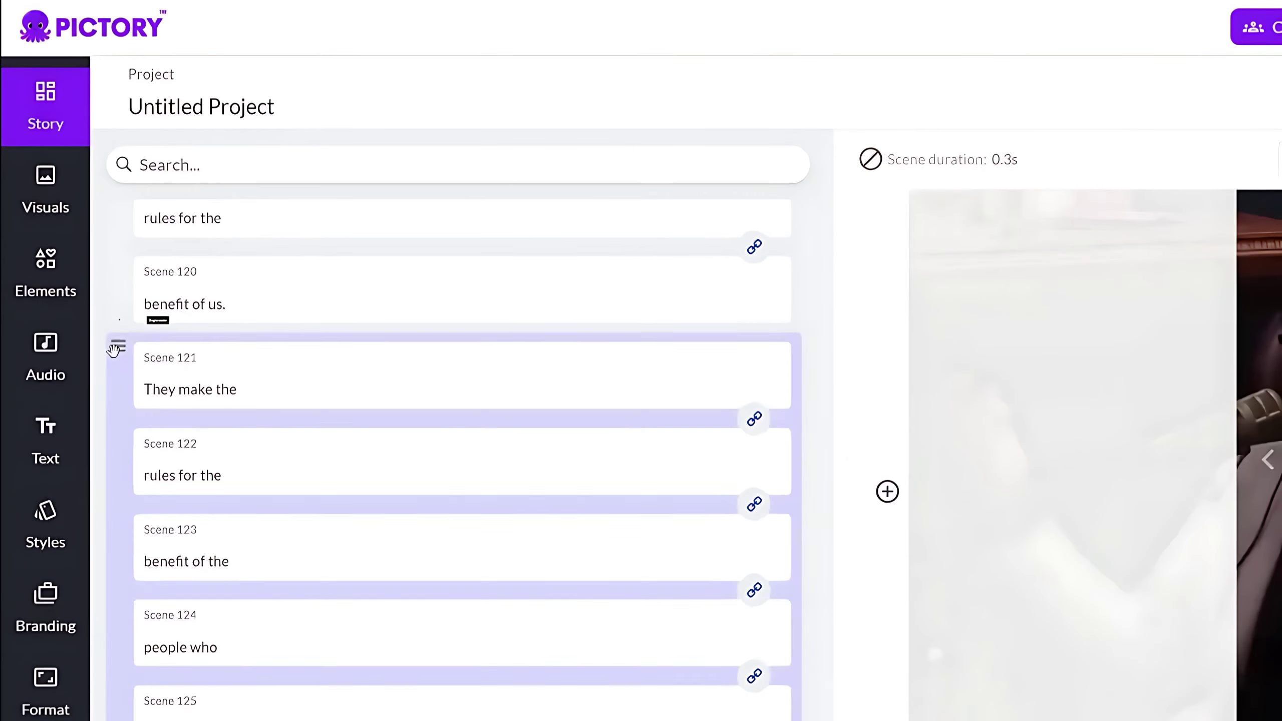
left_click(53, 202)
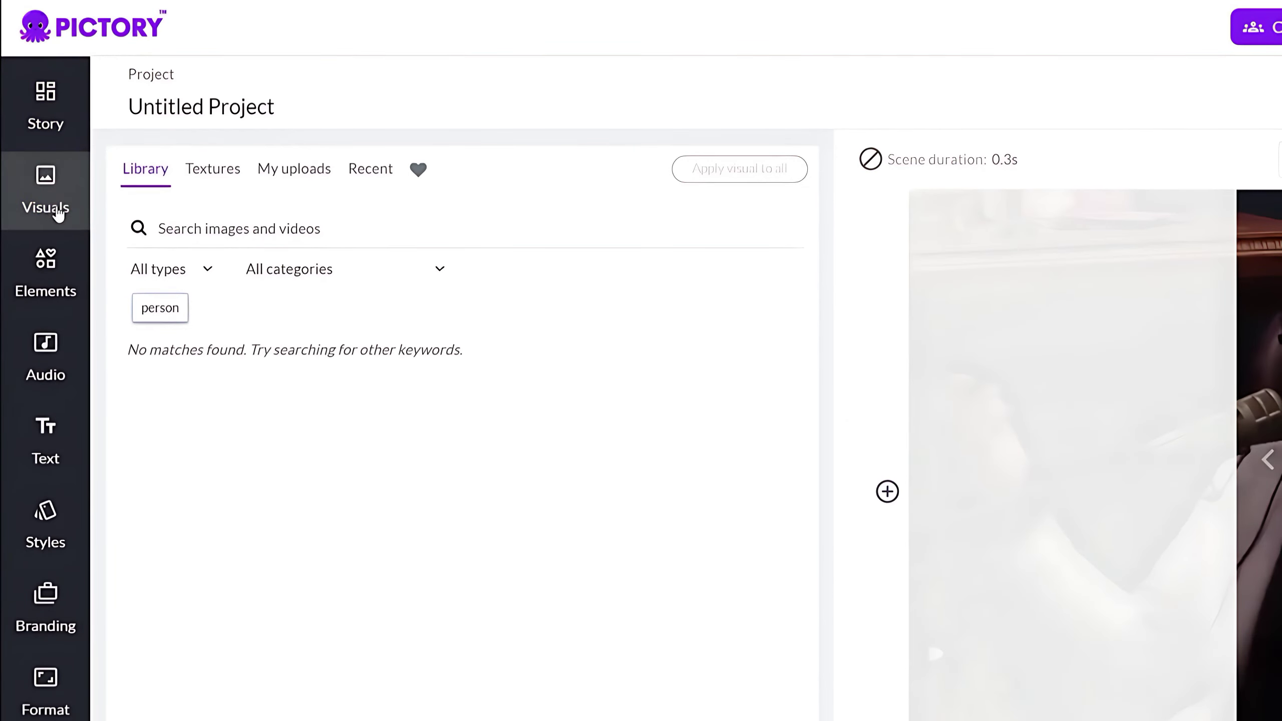
Give Scene 128 the 'person thinking' stock clip of a man touching his chin
type("person thinking")
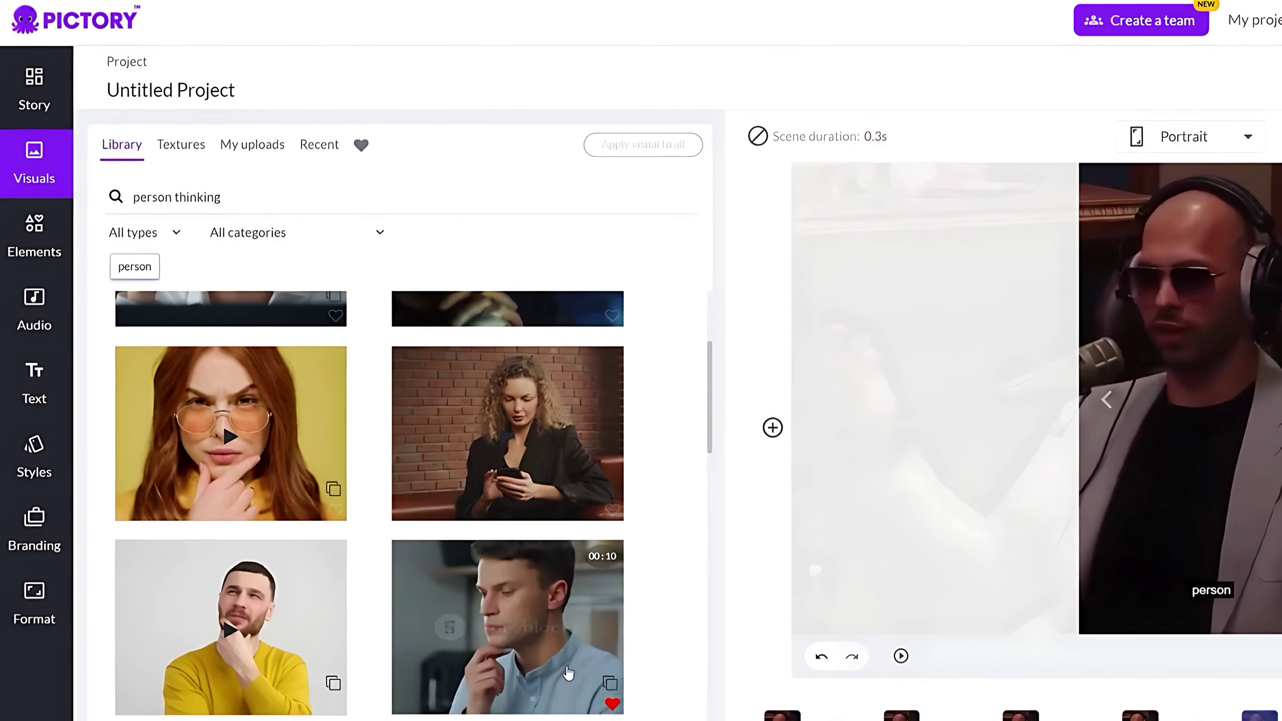
left_click(568, 673)
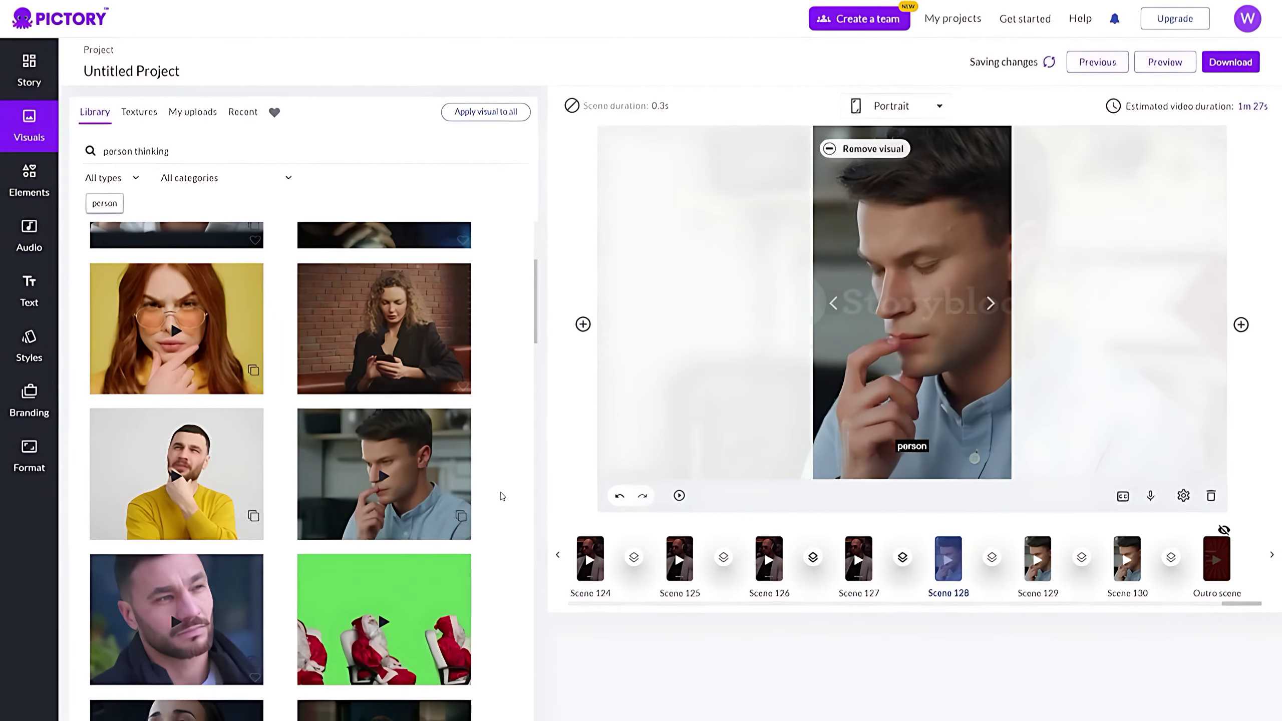
left_click(29, 70)
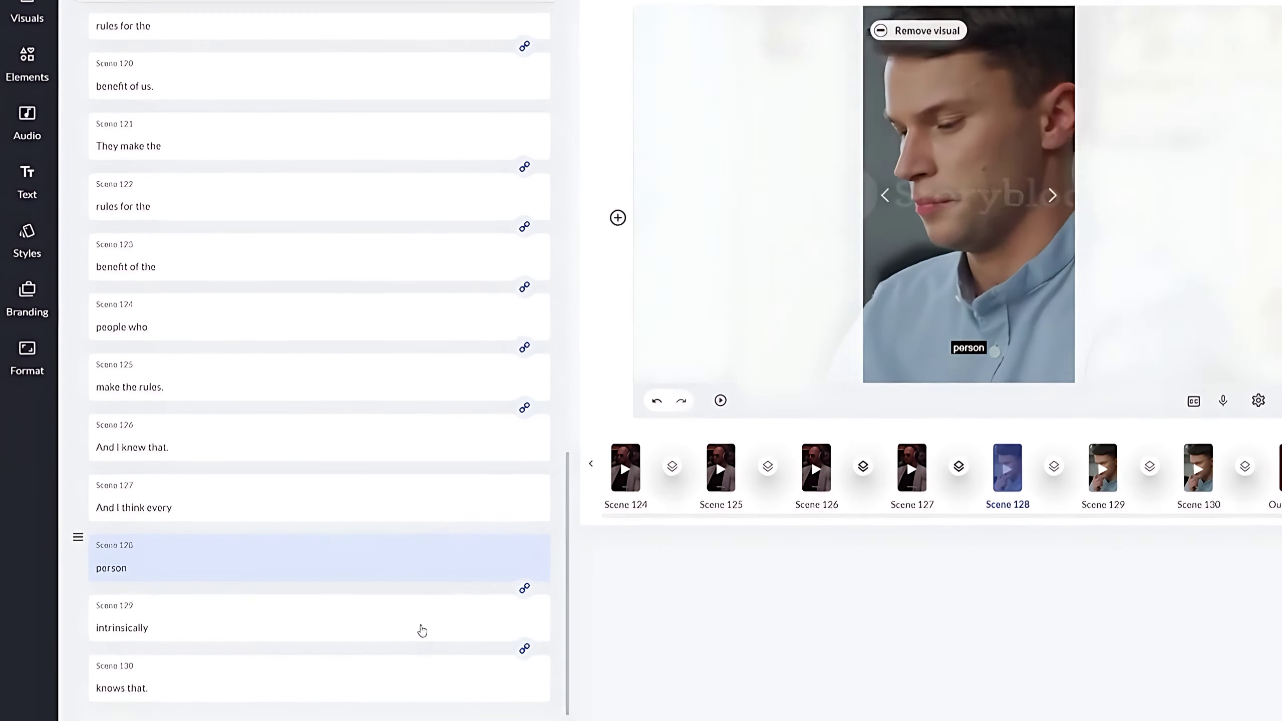
left_click(422, 628)
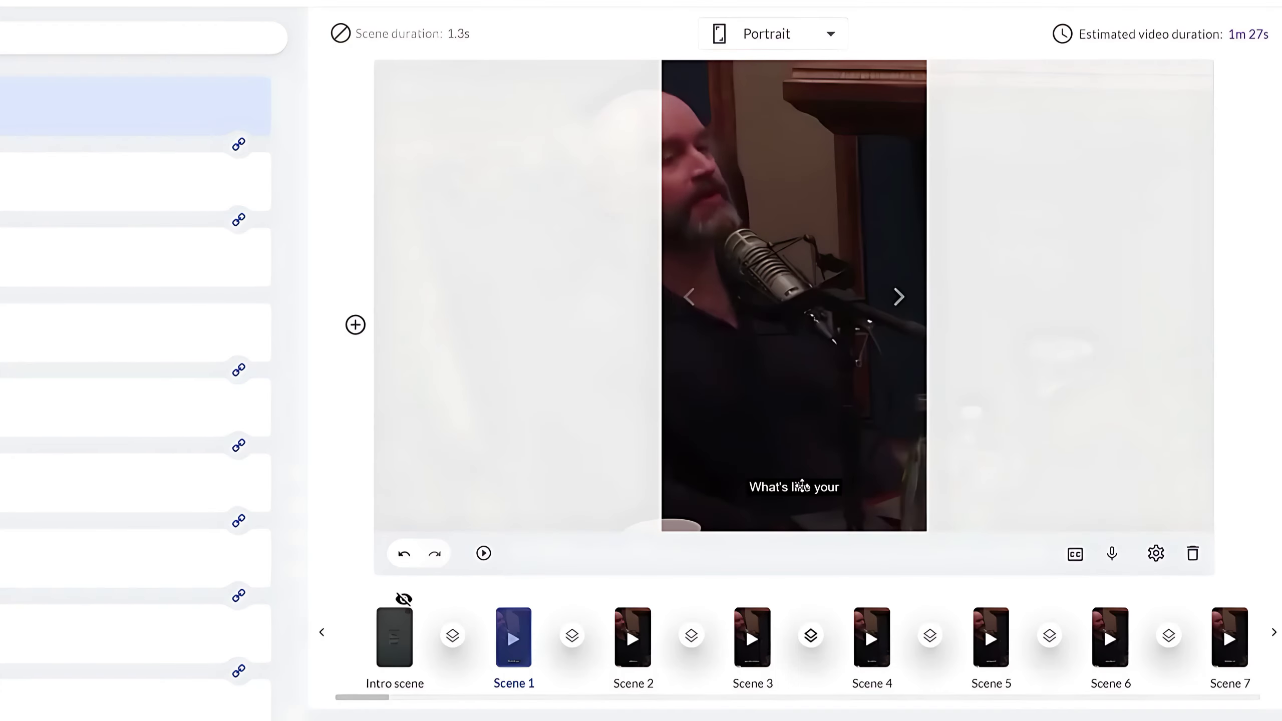
left_click(802, 485)
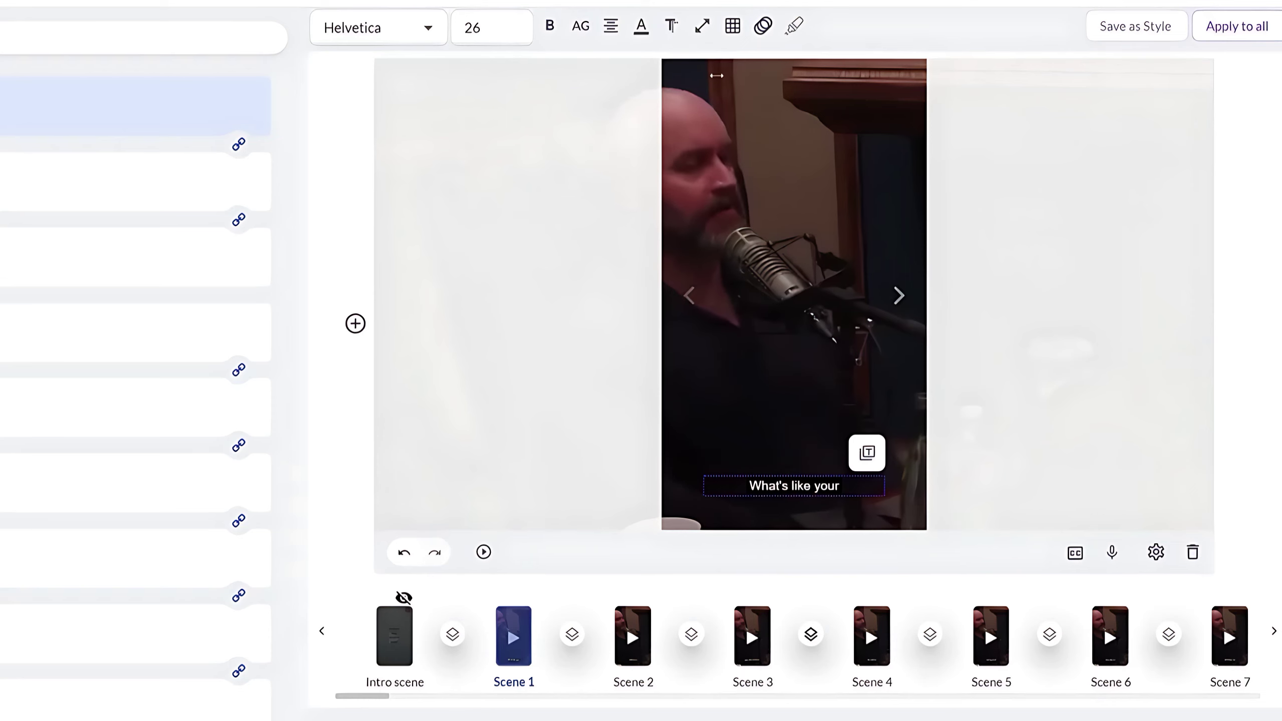
Center the caption, set it to Montserrat size 32, and apply that style to all scenes
left_click(733, 28)
left_click(760, 80)
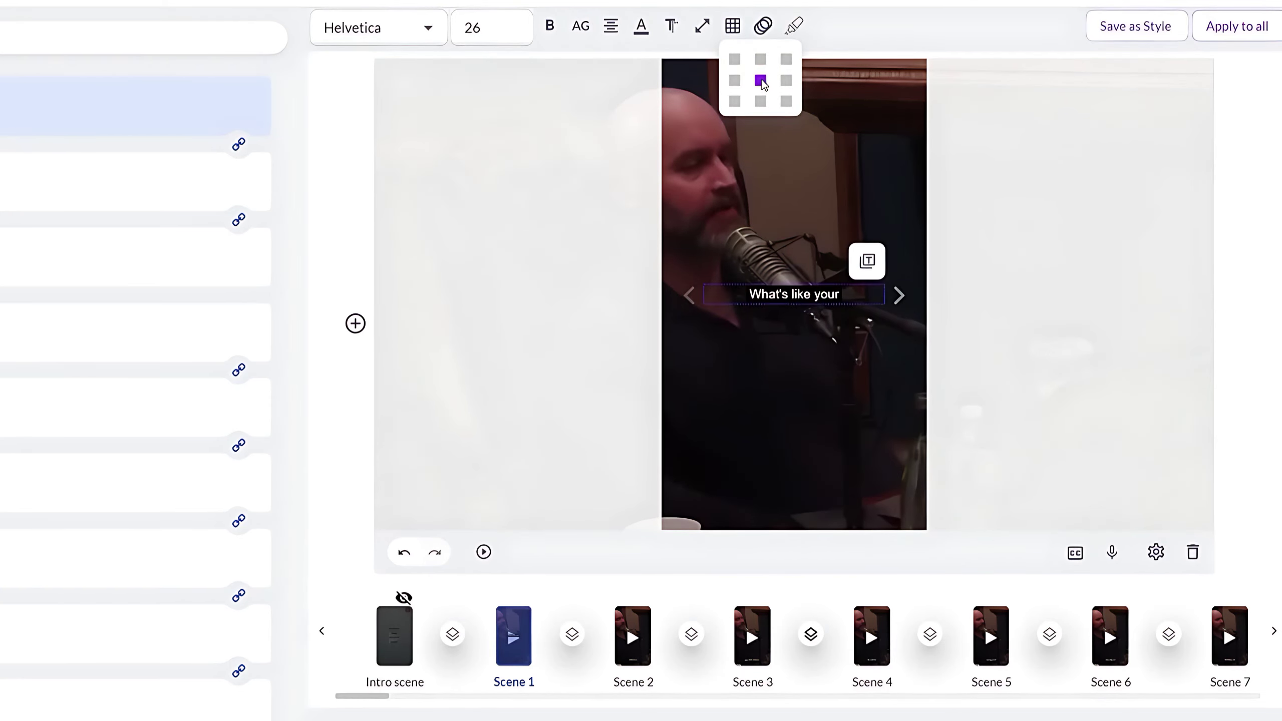
left_click(552, 26)
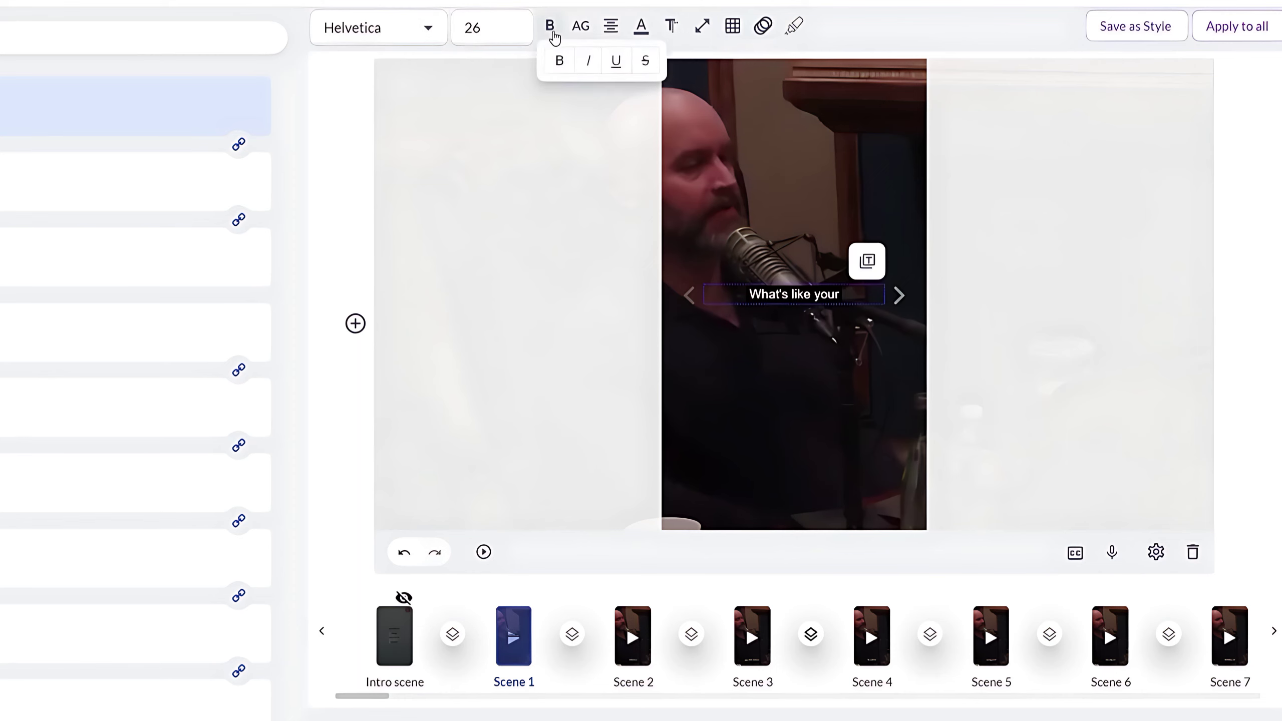
left_click(552, 28)
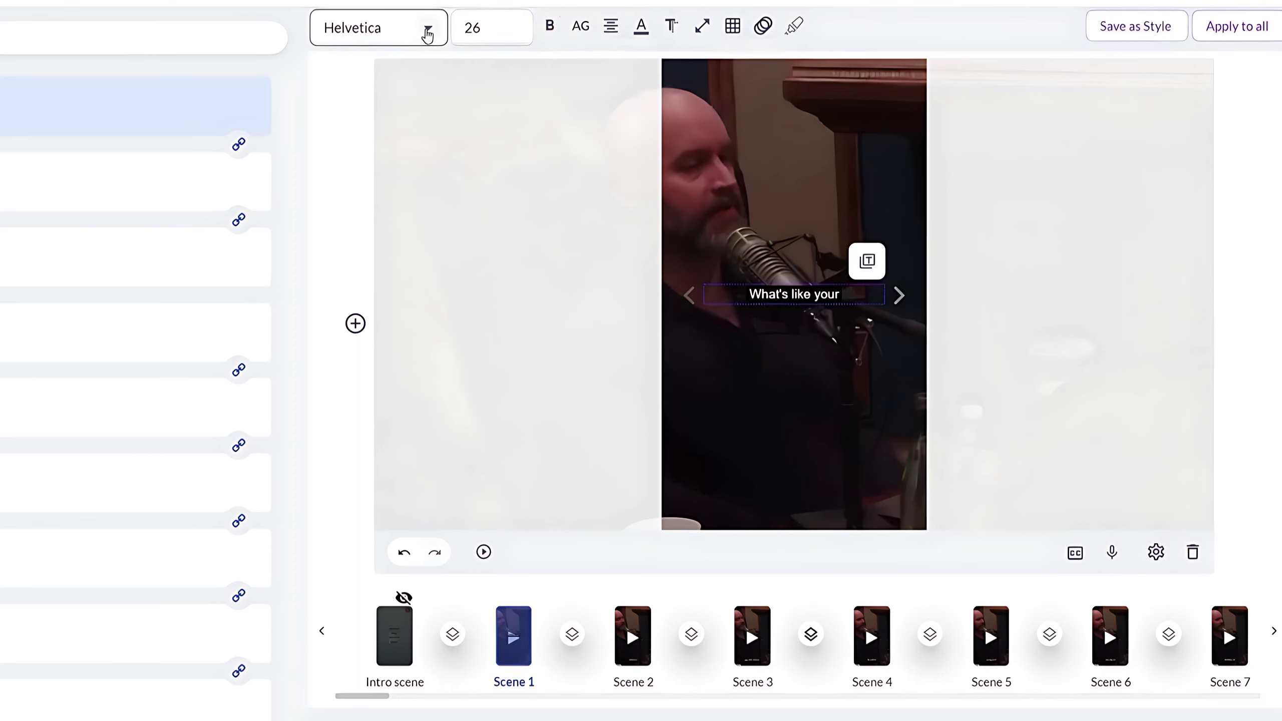
left_click(428, 35)
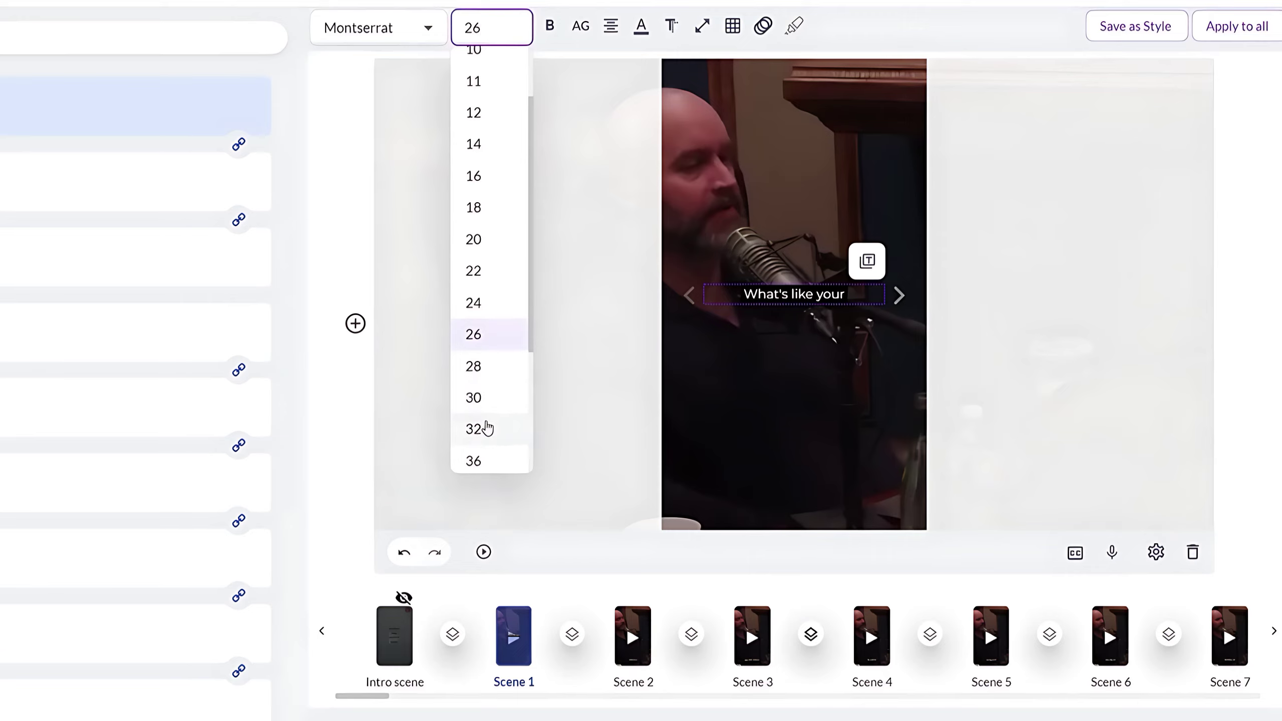
left_click(487, 427)
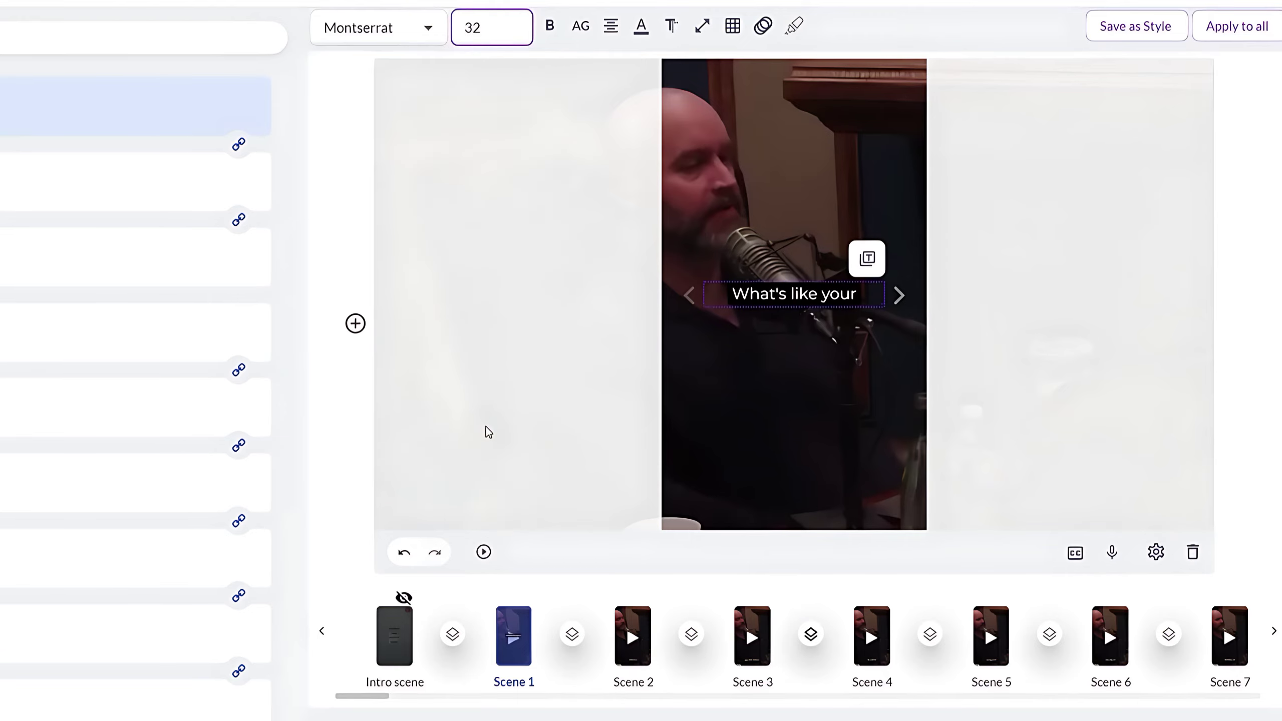
left_click(643, 32)
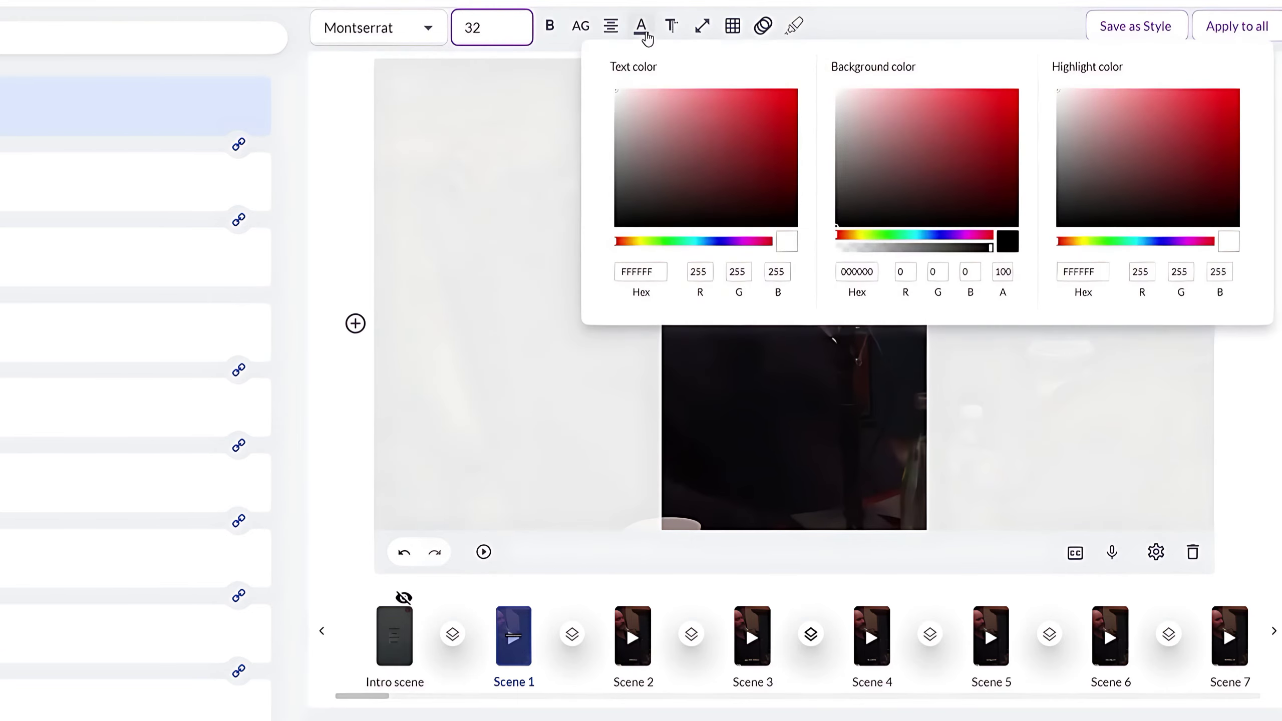
left_click(965, 20)
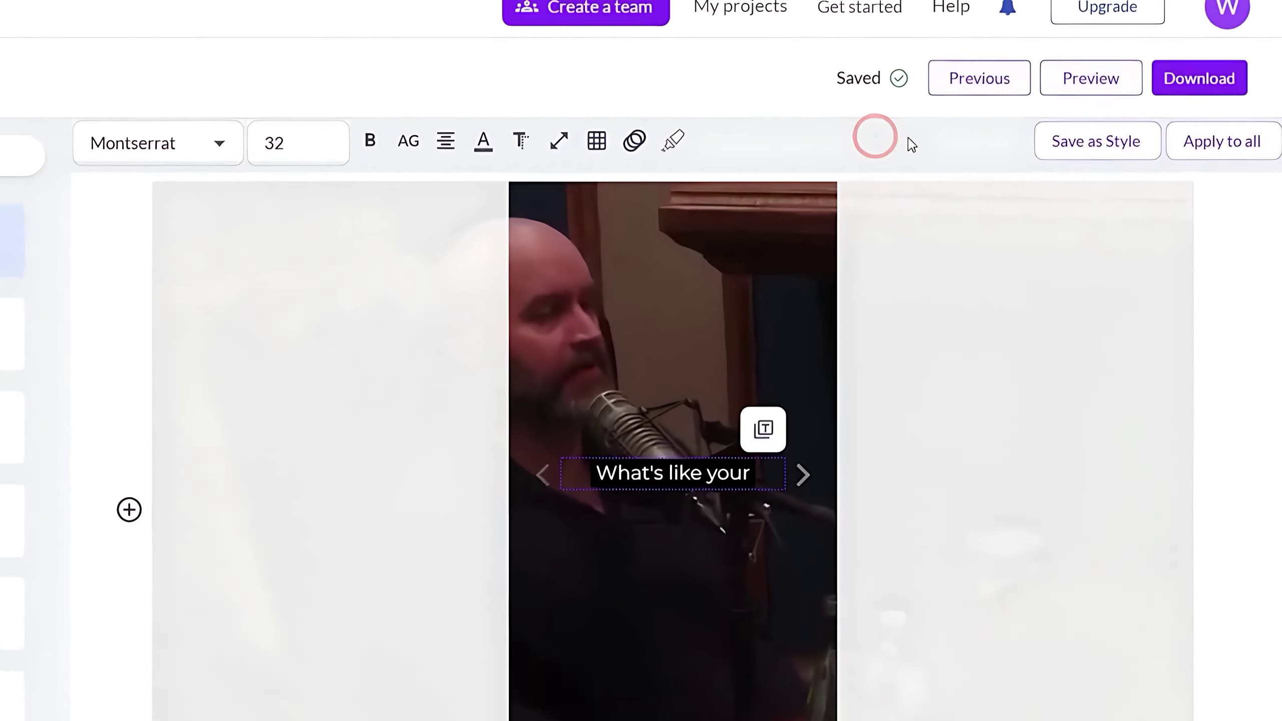
left_click(1237, 183)
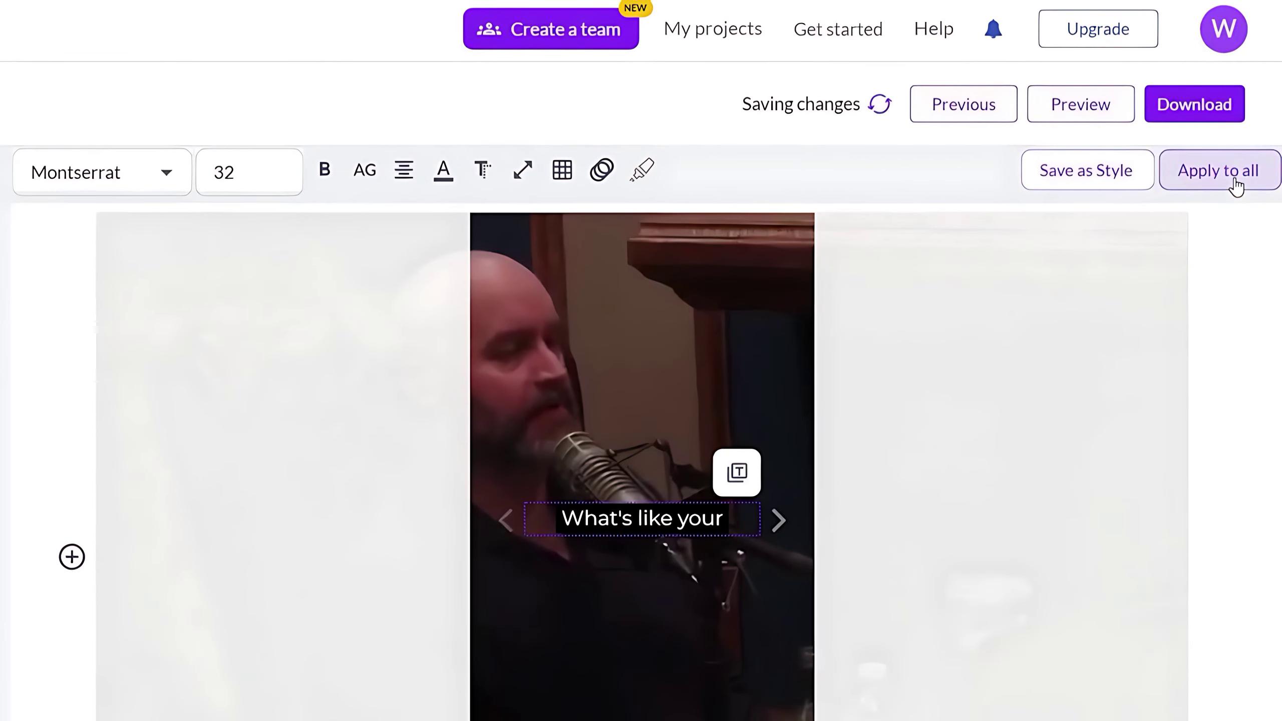
Add a Circle Crop transition between Scenes 3 and 4, then bring up the Elements library
scroll(1234, 131, "down", 7)
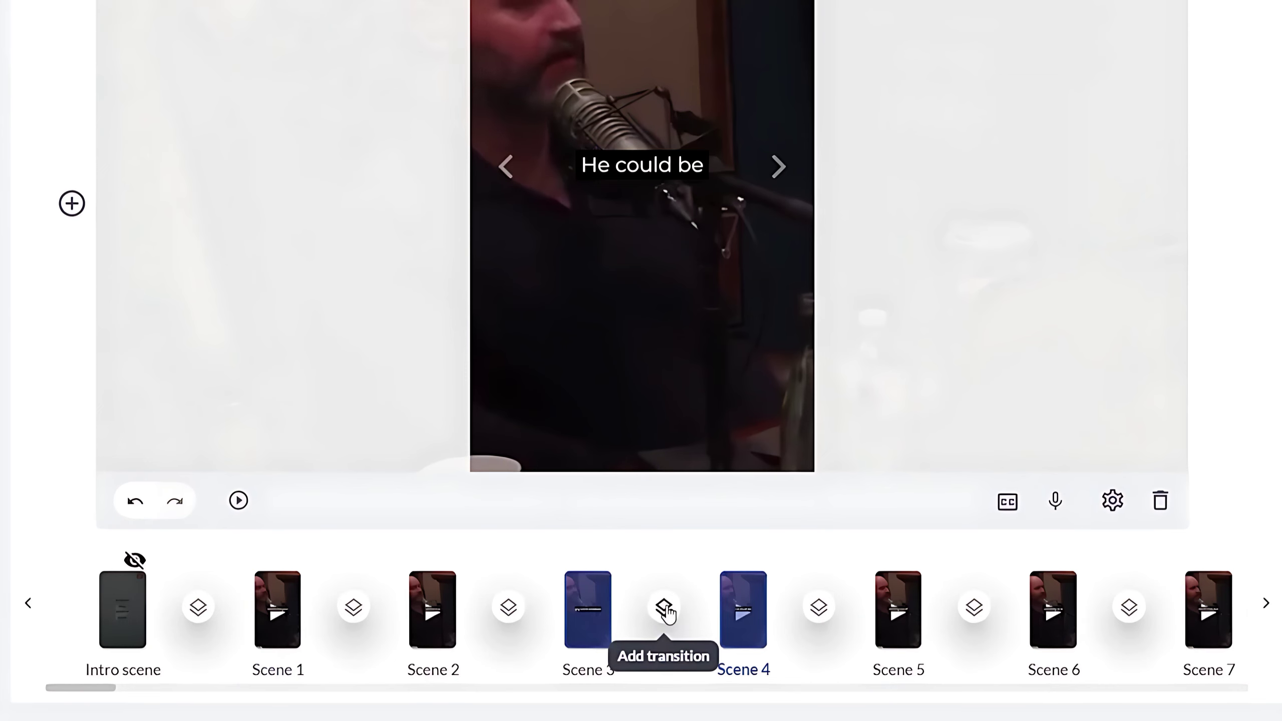
left_click(665, 611)
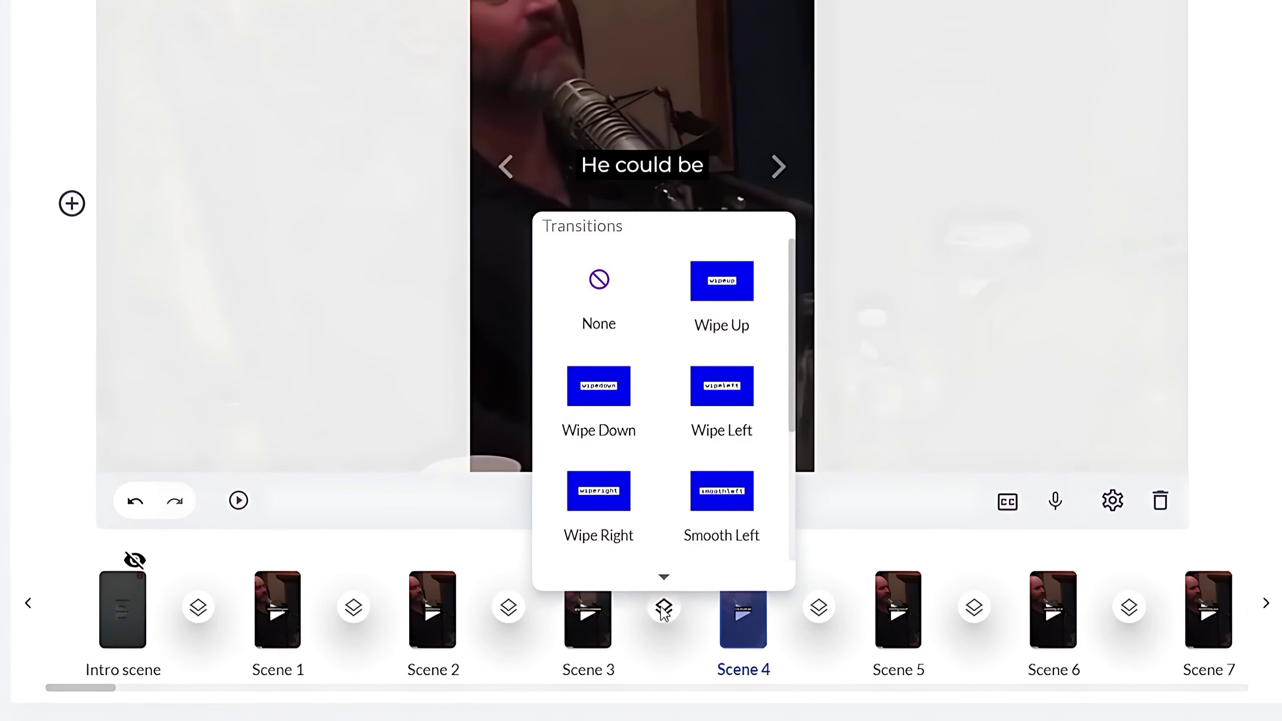
scroll(721, 461, "down", 3)
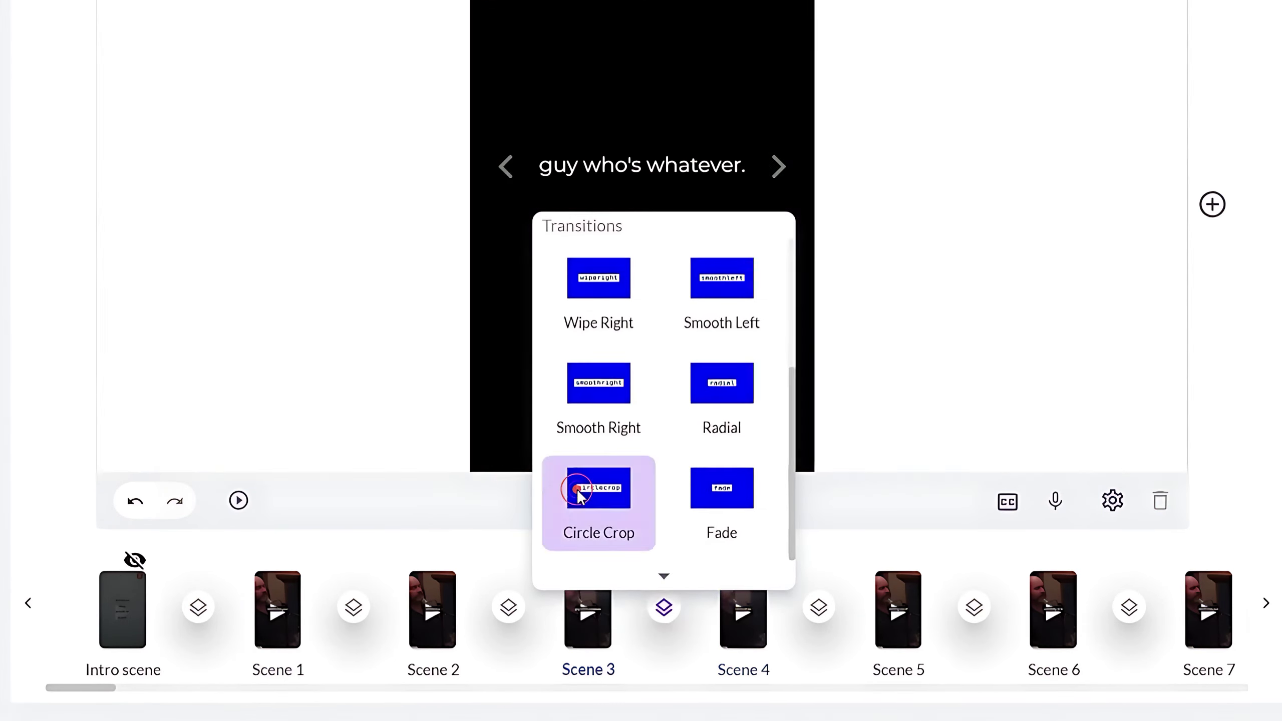
left_click(571, 502)
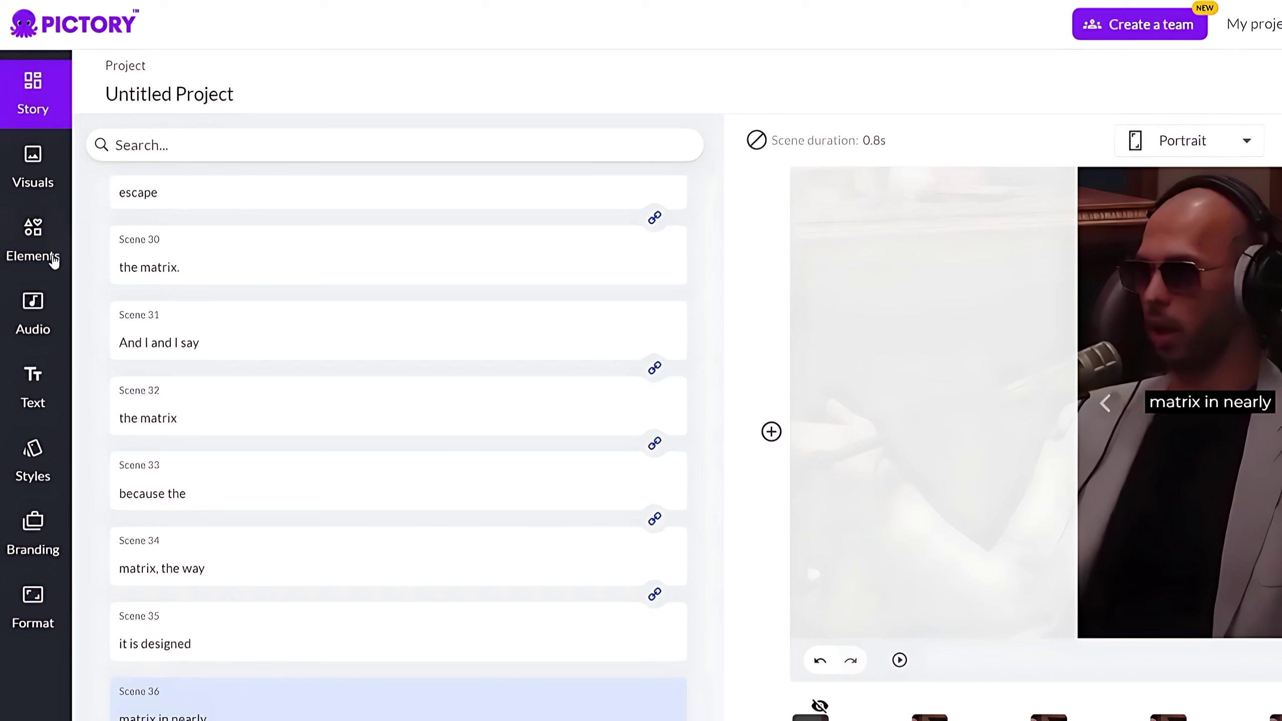
left_click(42, 258)
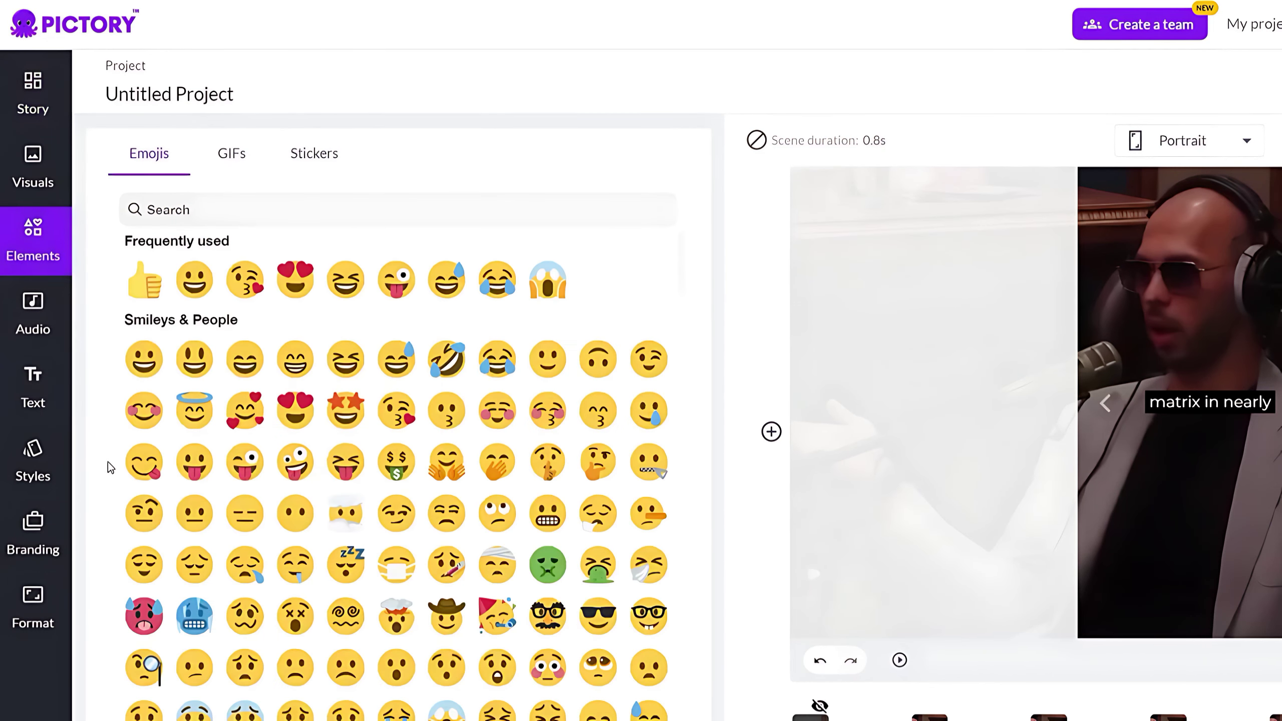
Add 'Tonight Is The Night' as the background music
scroll(110, 467, "down", 5)
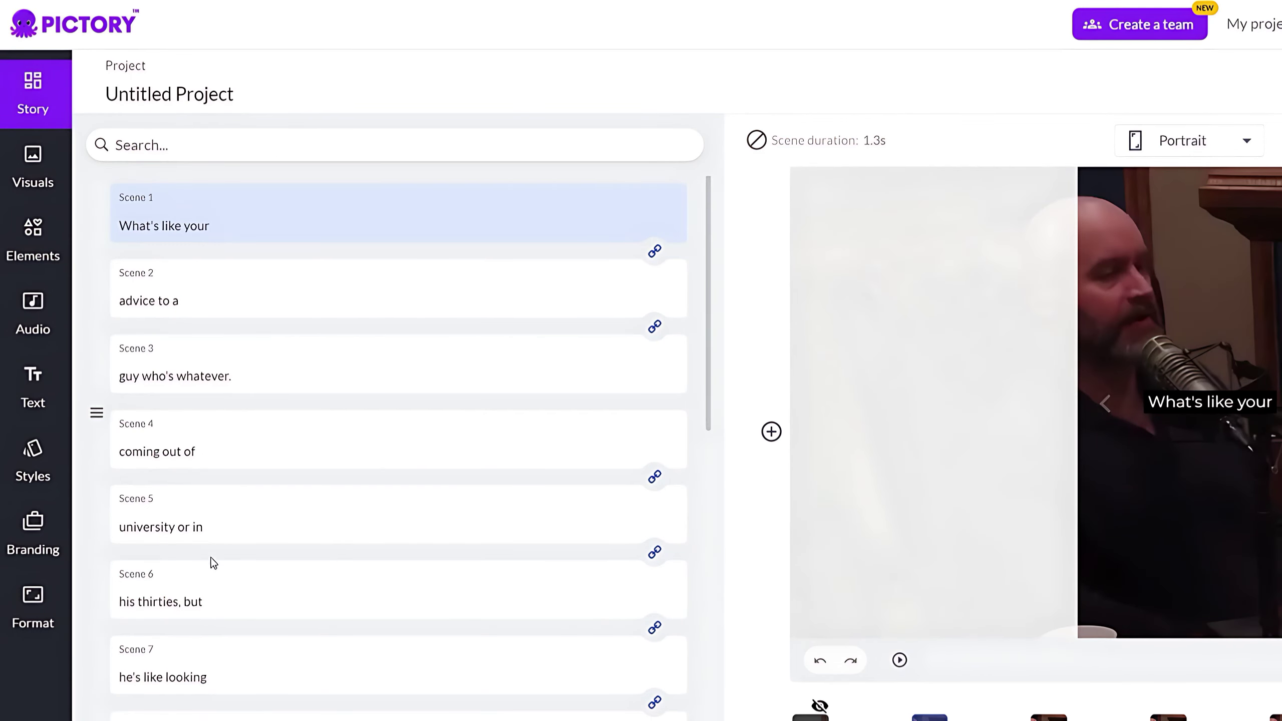
left_click(52, 318)
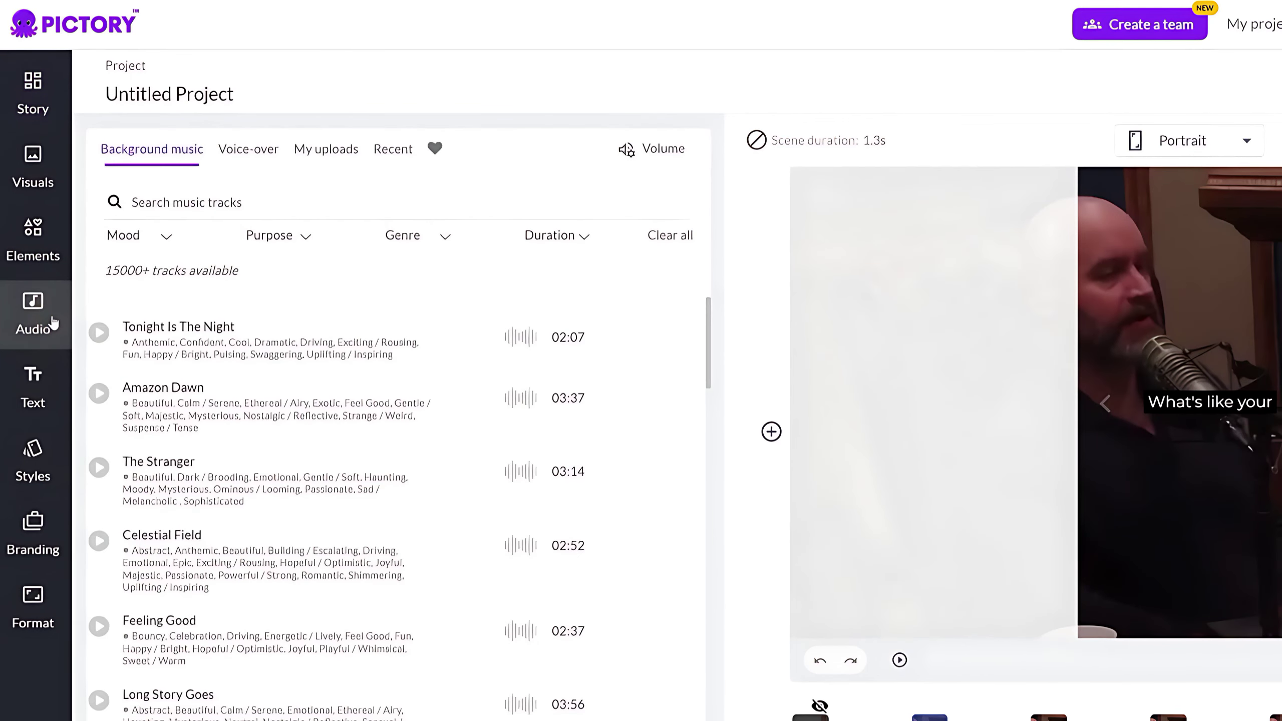
left_click(582, 359)
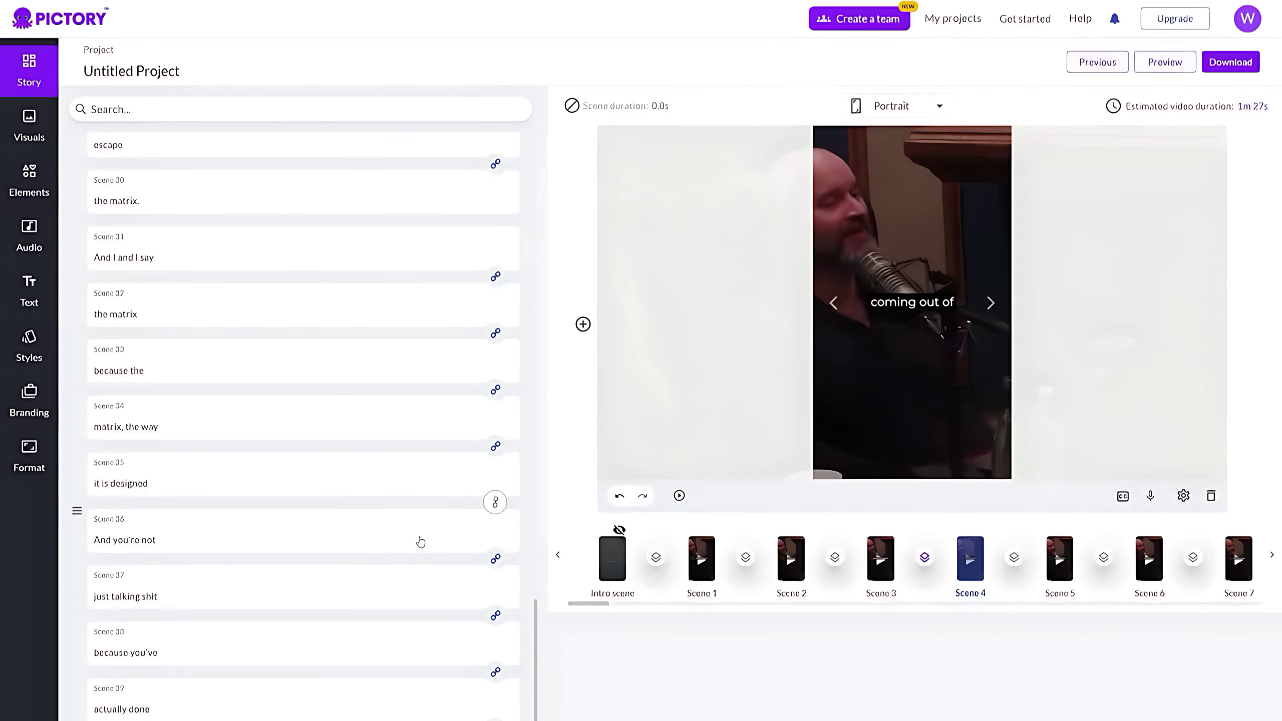
Delete the "And you're not" scene and bring up the download choices
left_click(553, 717)
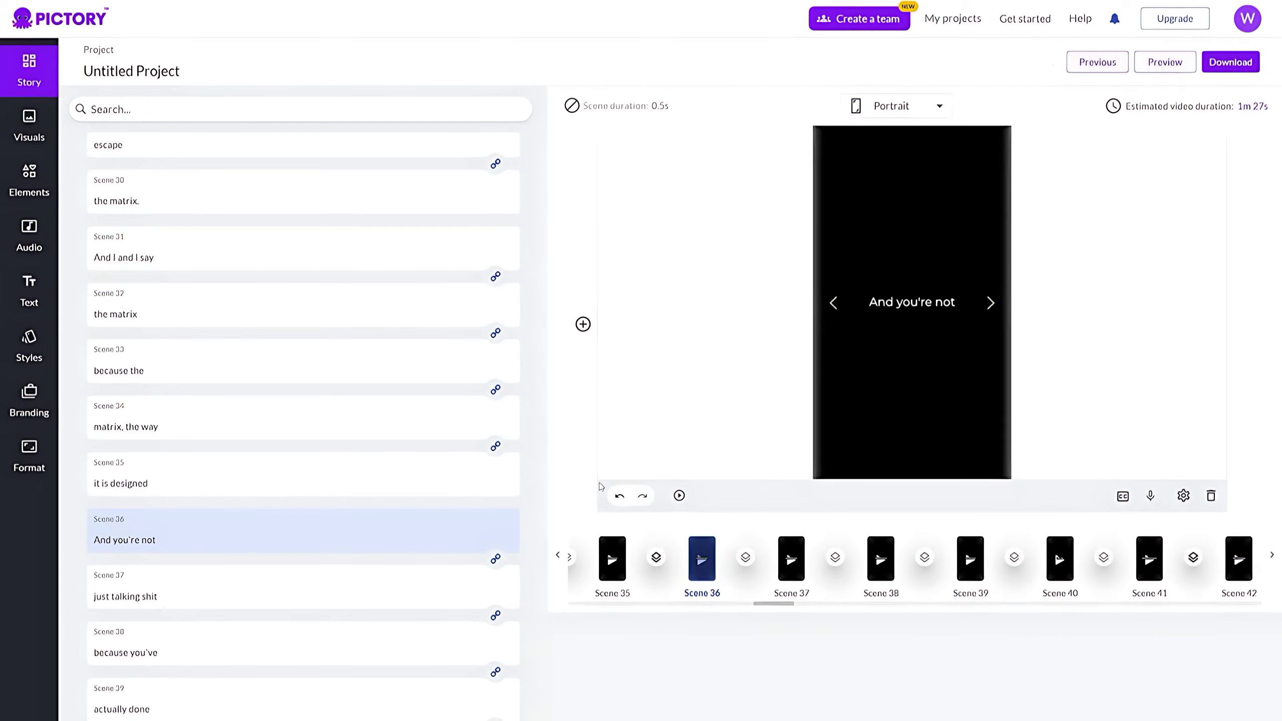
left_click(1211, 495)
left_click(796, 437)
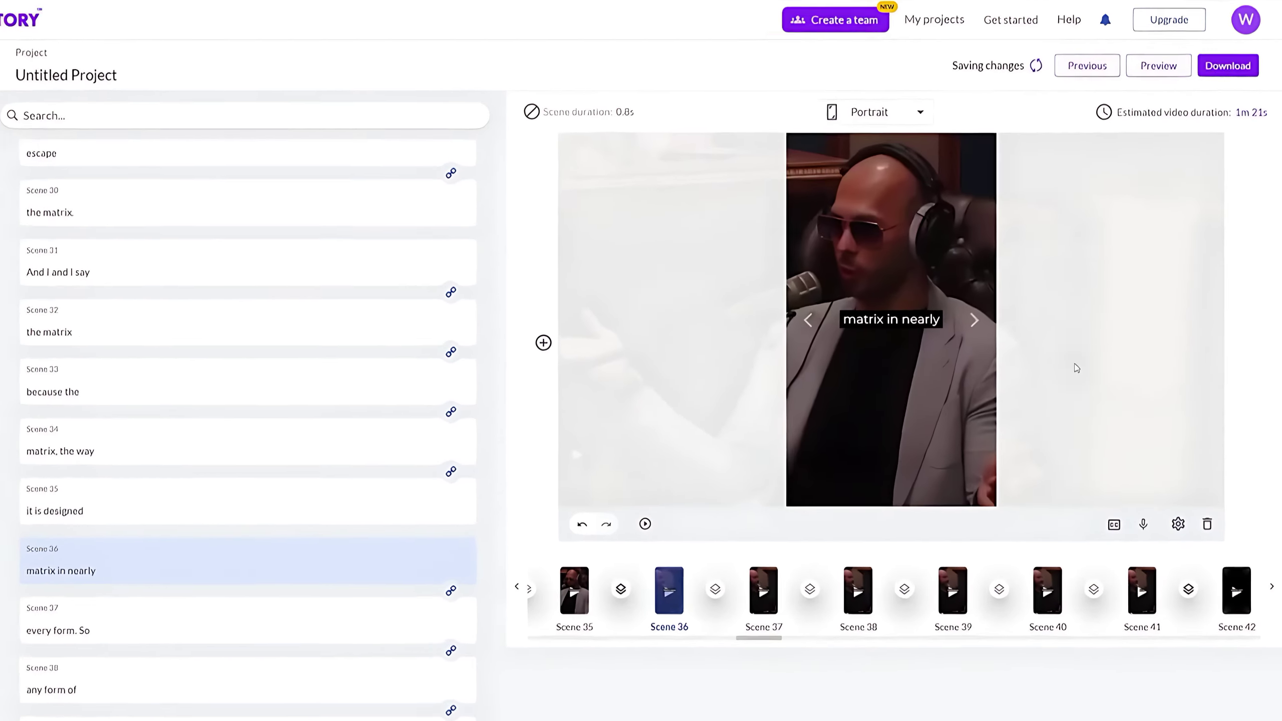
left_click(1228, 65)
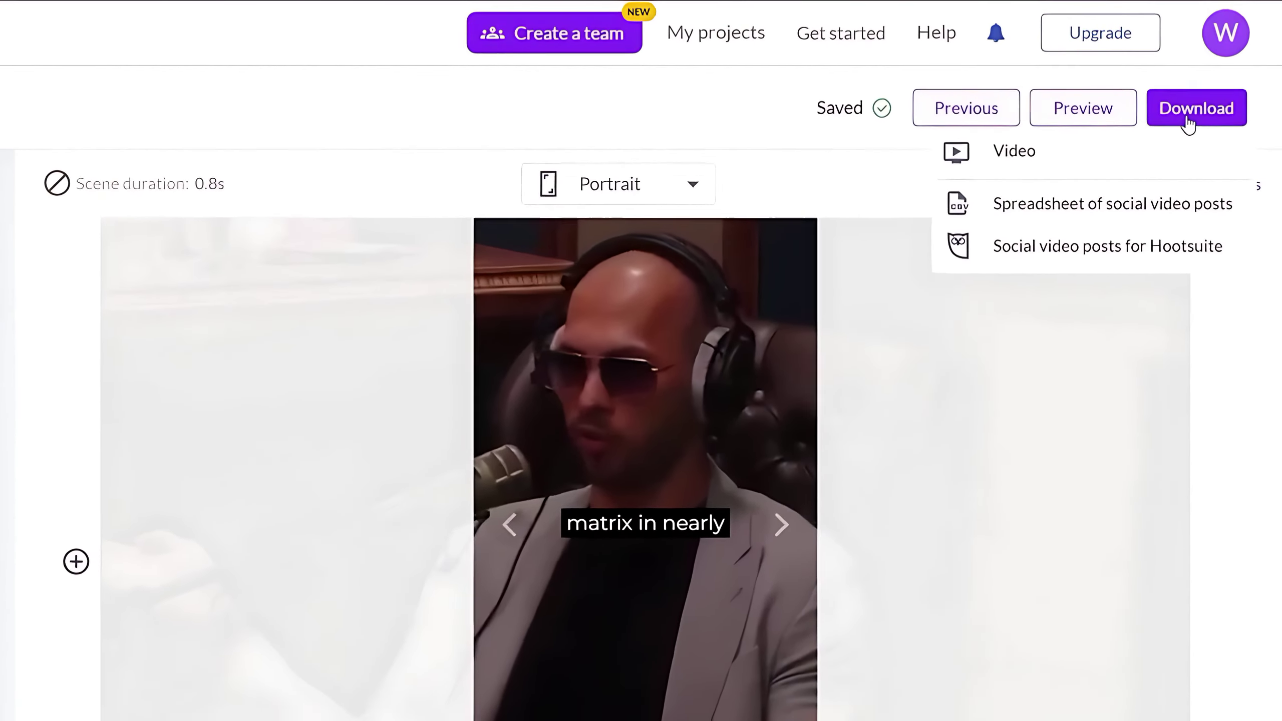
Download the project as a Video file
left_click(1181, 151)
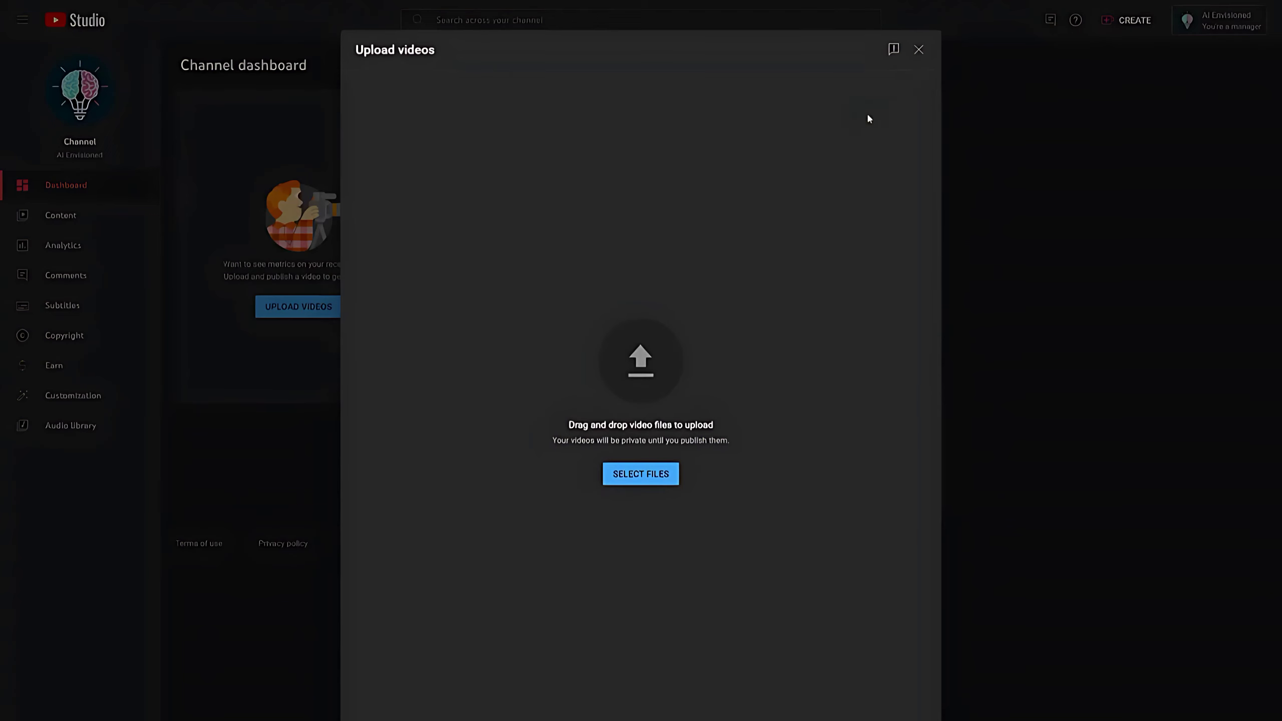
Upload 'Find Free Stock Images With AI.mp4' with '#shorts' as its description
left_click(656, 477)
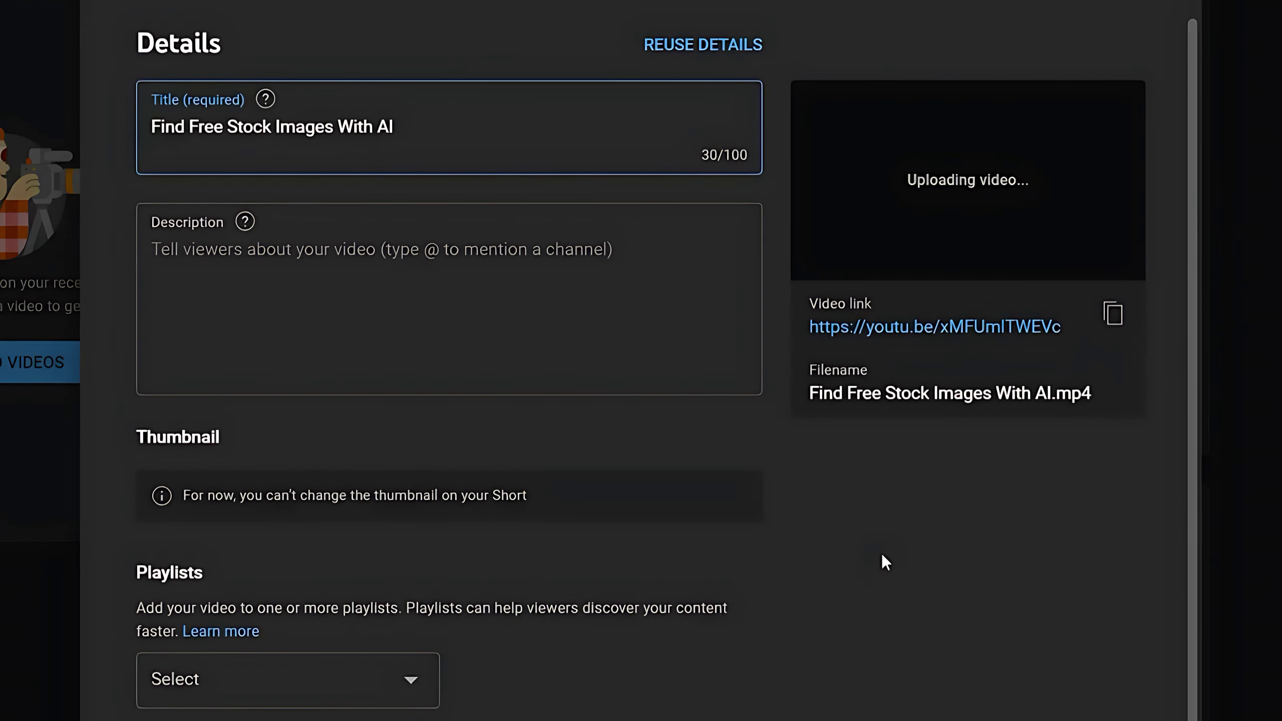
left_click(447, 275)
type("#shorts")
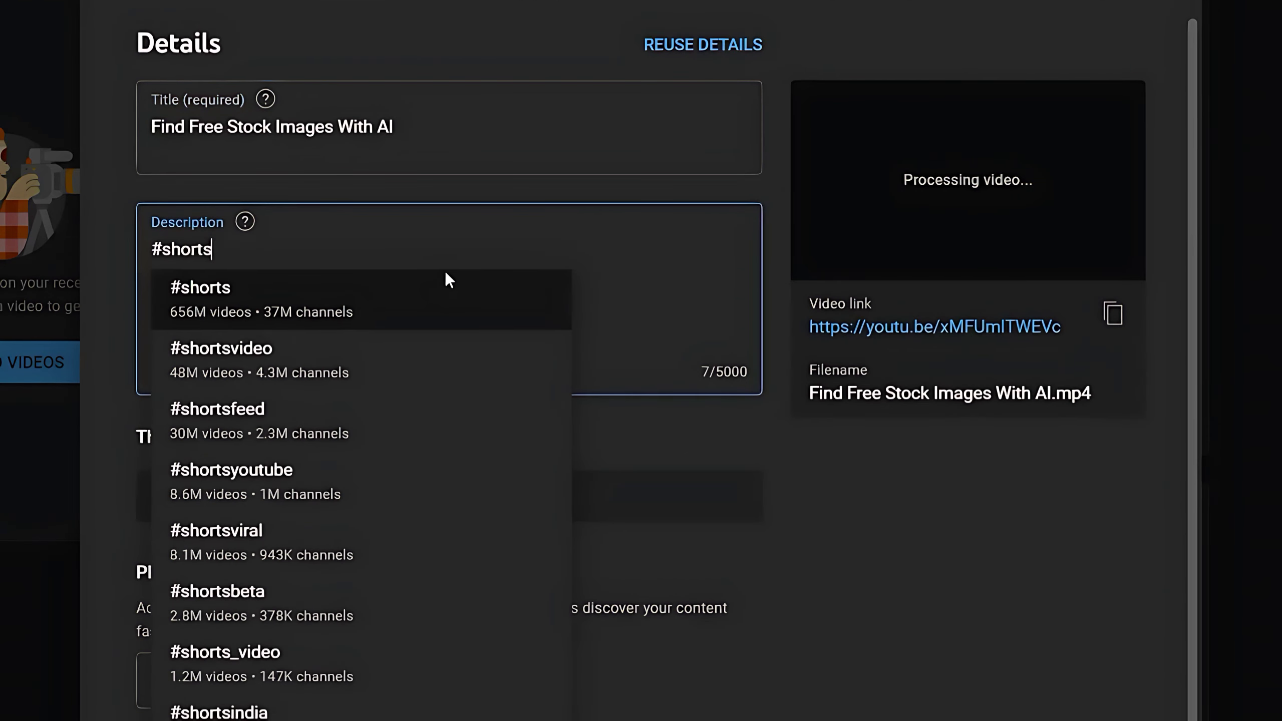